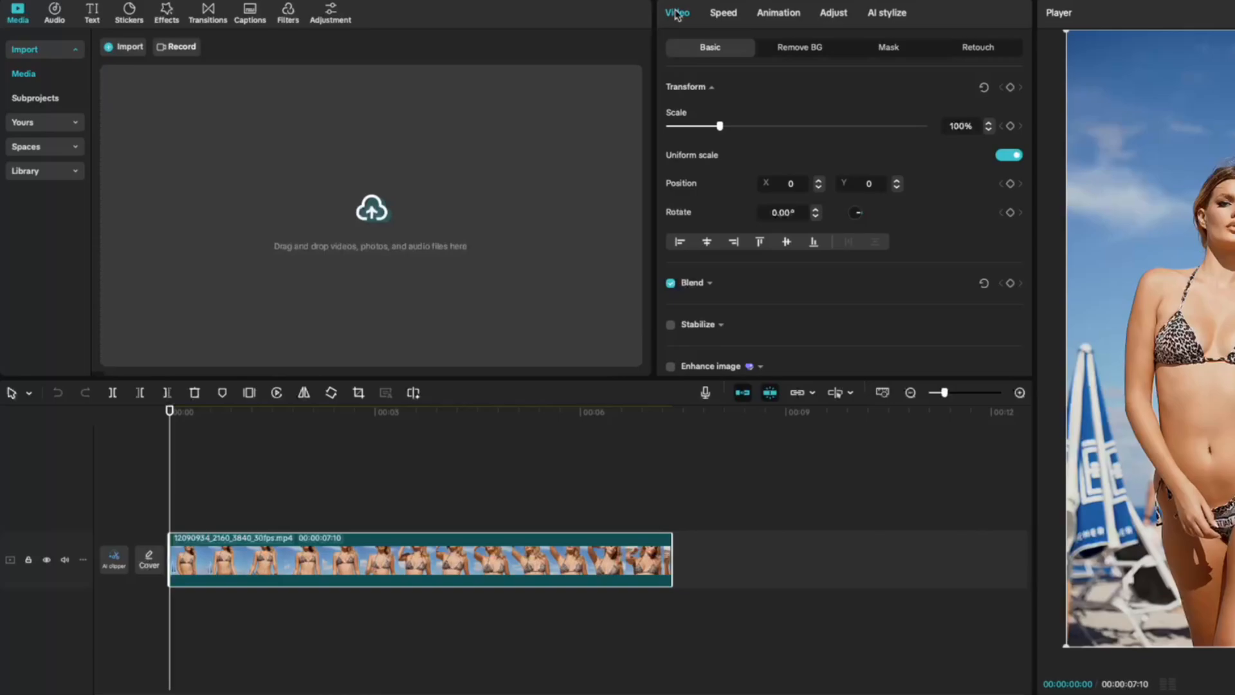
Open the clip's retouch settings, enable Auto styles for the face and apply the Soft Glam style
left_click(968, 54)
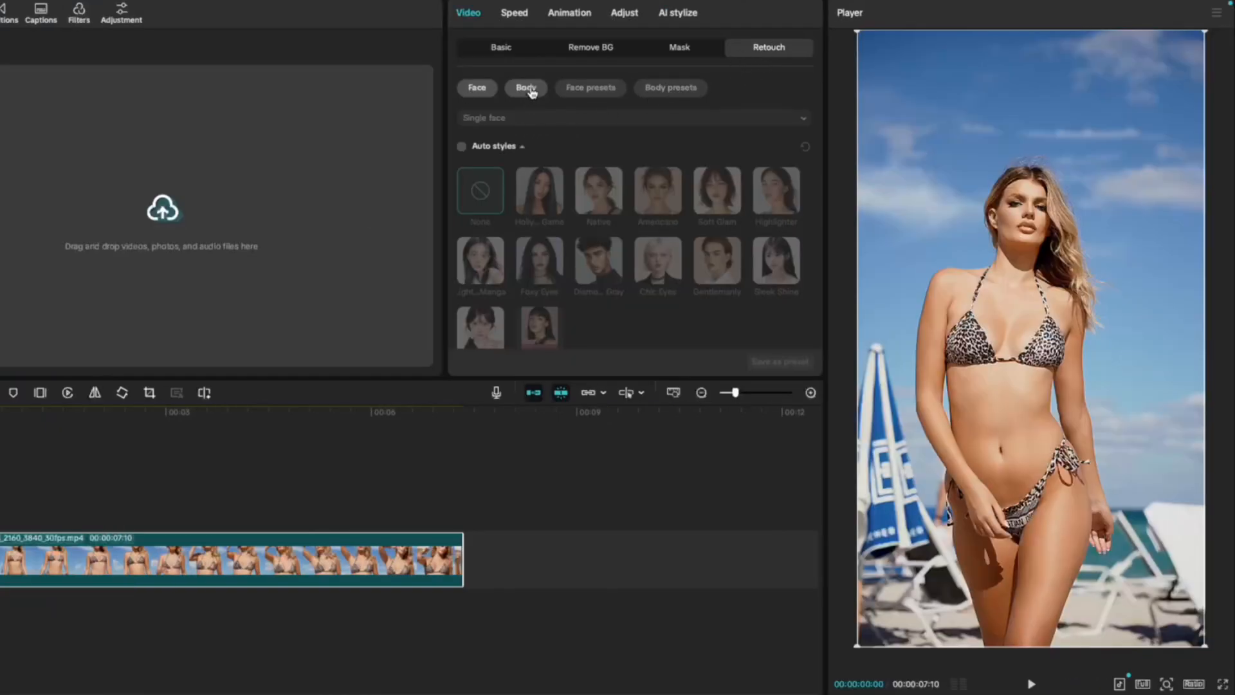
left_click(470, 148)
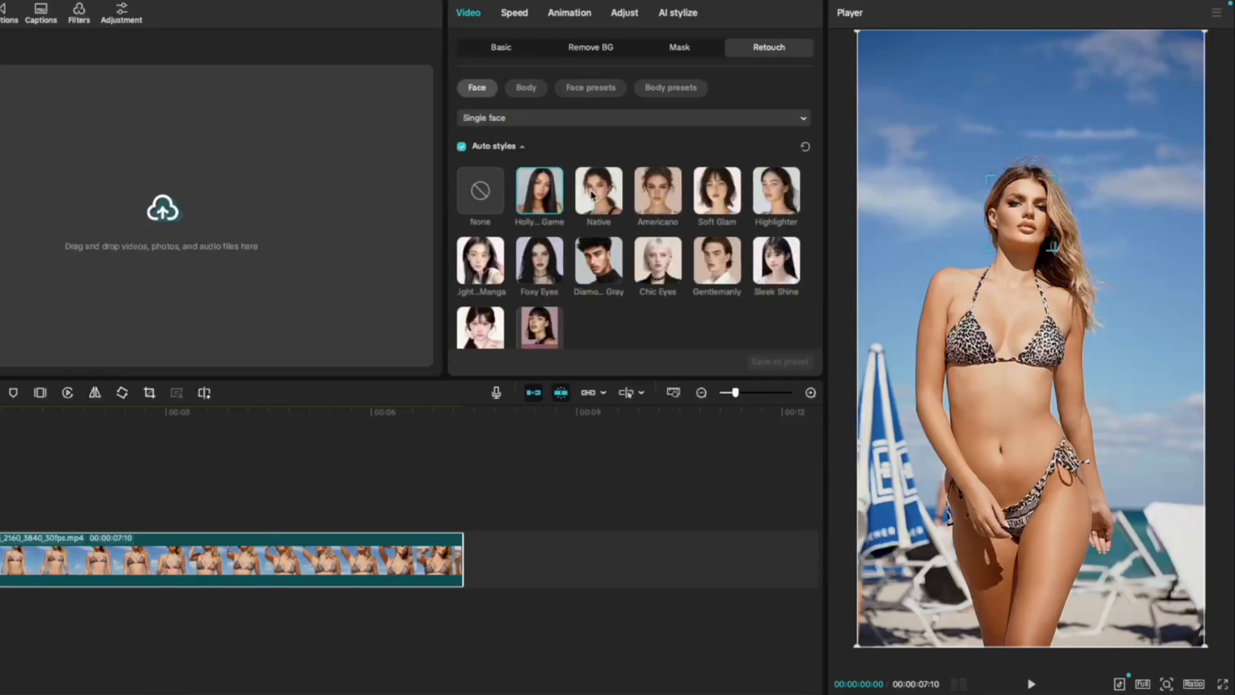
left_click(732, 203)
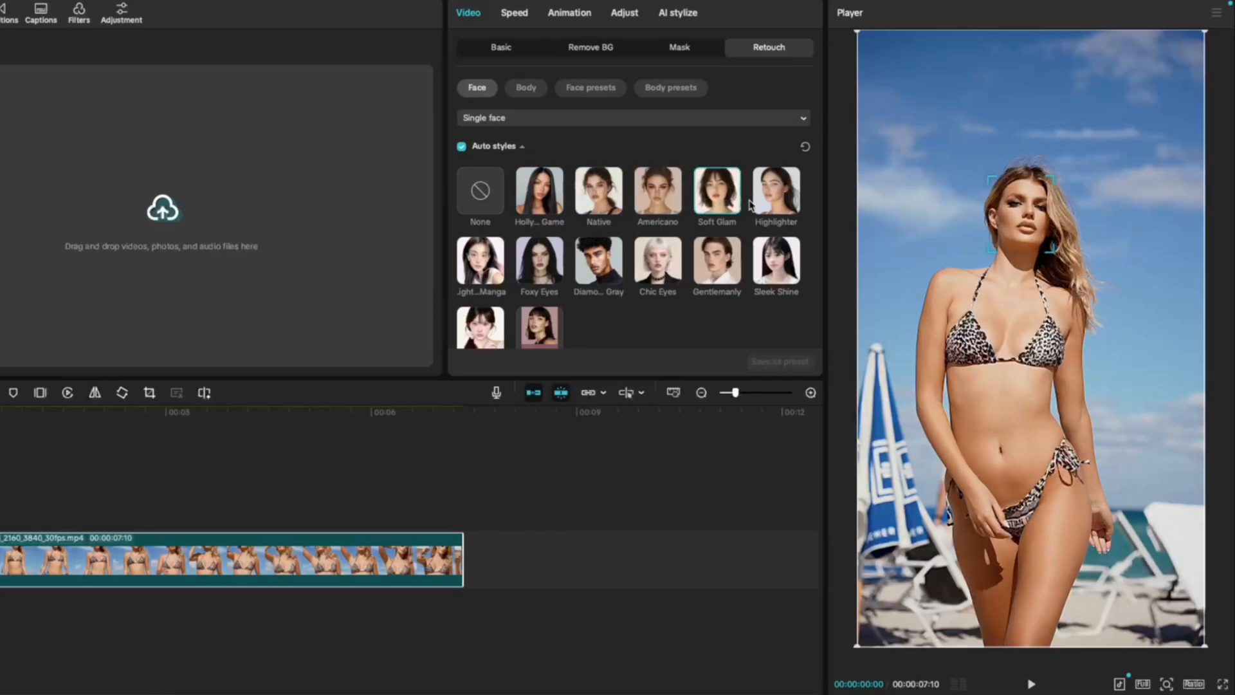
Enable the Skin adjustments and try out Smooth, Whitening, Clear blemishes and Even, returning each to 0
scroll(474, 132, "down", 5)
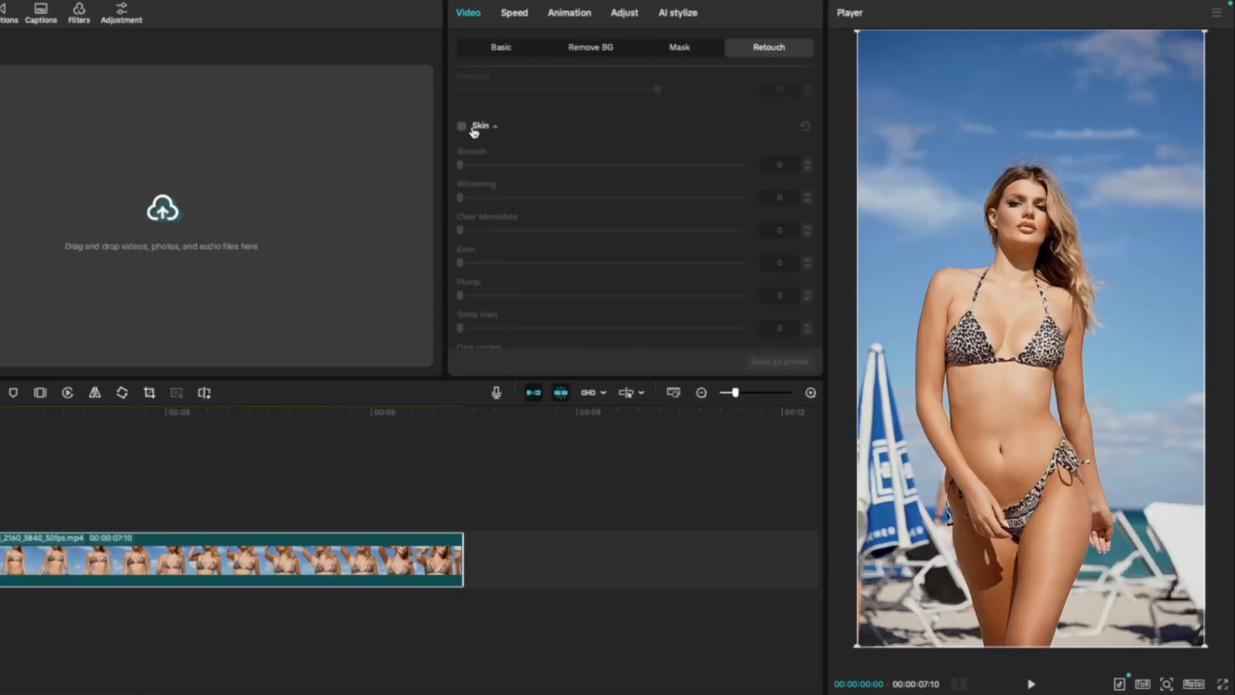
left_click(461, 126)
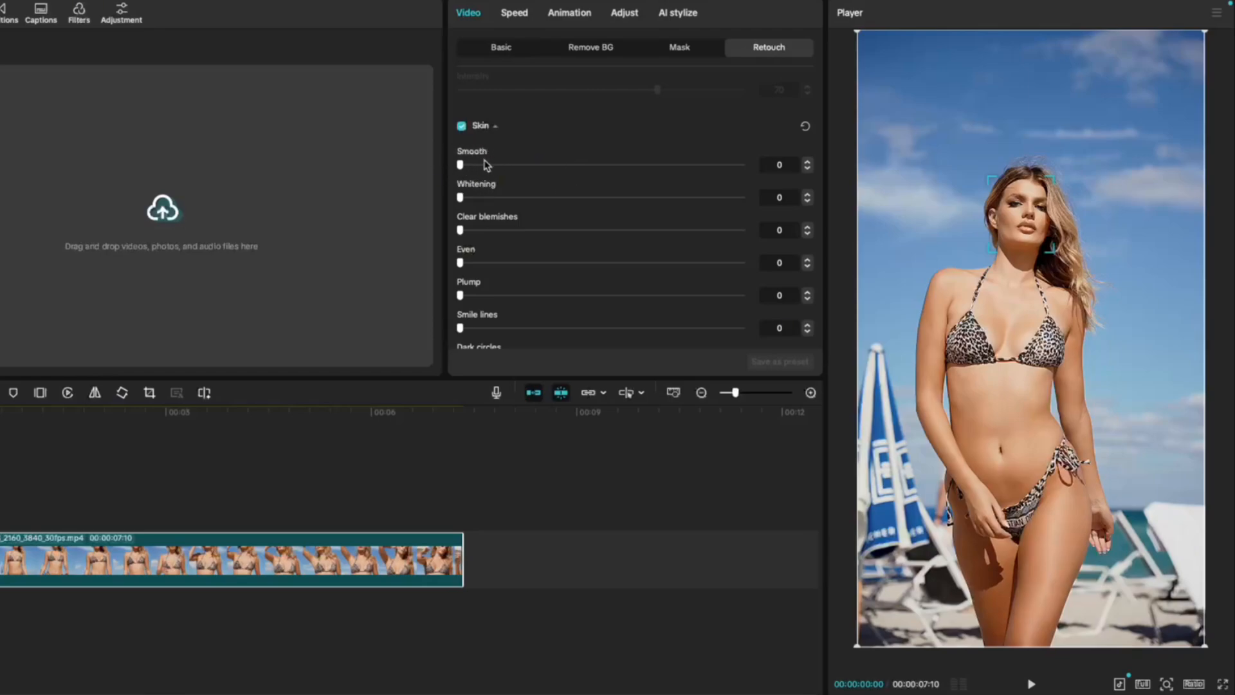
mouse_move(461, 165)
left_mouse_down()
mouse_move(800, 182)
mouse_move(722, 169)
mouse_move(460, 167)
left_mouse_up()
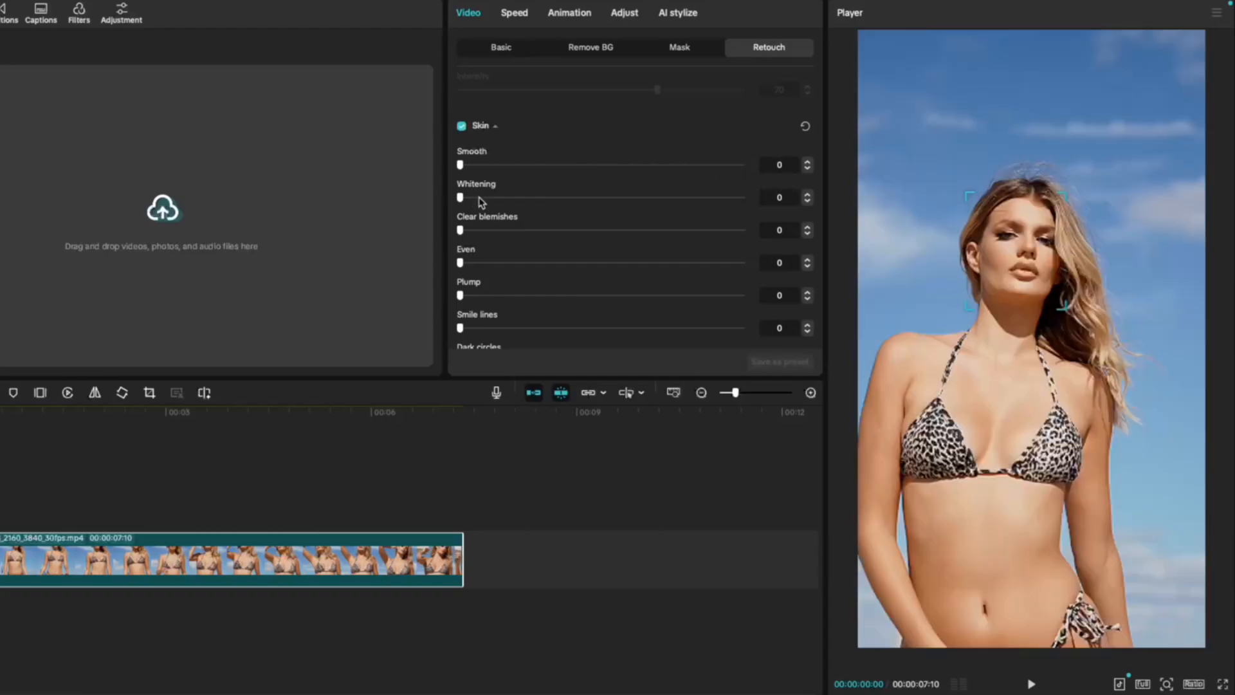
left_click_drag(462, 199, 475, 228)
mouse_move(467, 234)
left_mouse_down()
mouse_move(772, 211)
mouse_move(427, 215)
mouse_move(637, 212)
mouse_move(477, 249)
left_mouse_up()
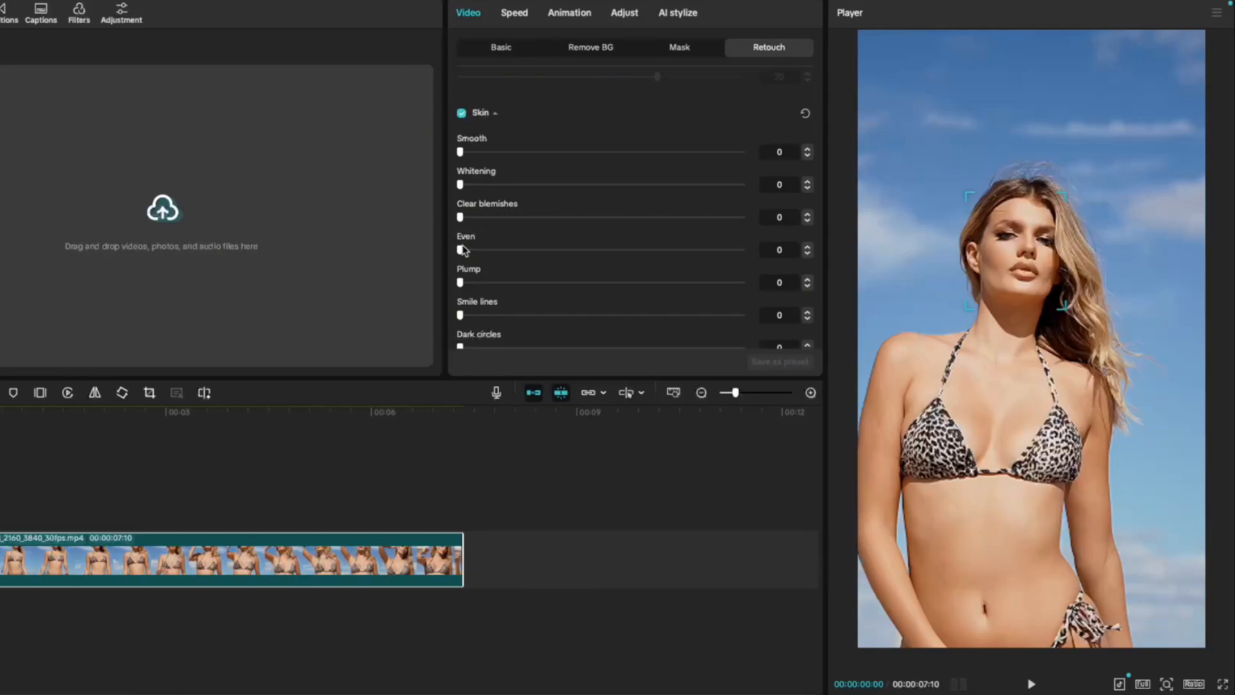
mouse_move(461, 250)
left_mouse_down()
mouse_move(772, 257)
mouse_move(835, 296)
mouse_move(456, 257)
left_mouse_up()
Try out the Plump, Smile lines and Dark circles skin adjustments, returning each to 0
scroll(463, 241, "down", 2)
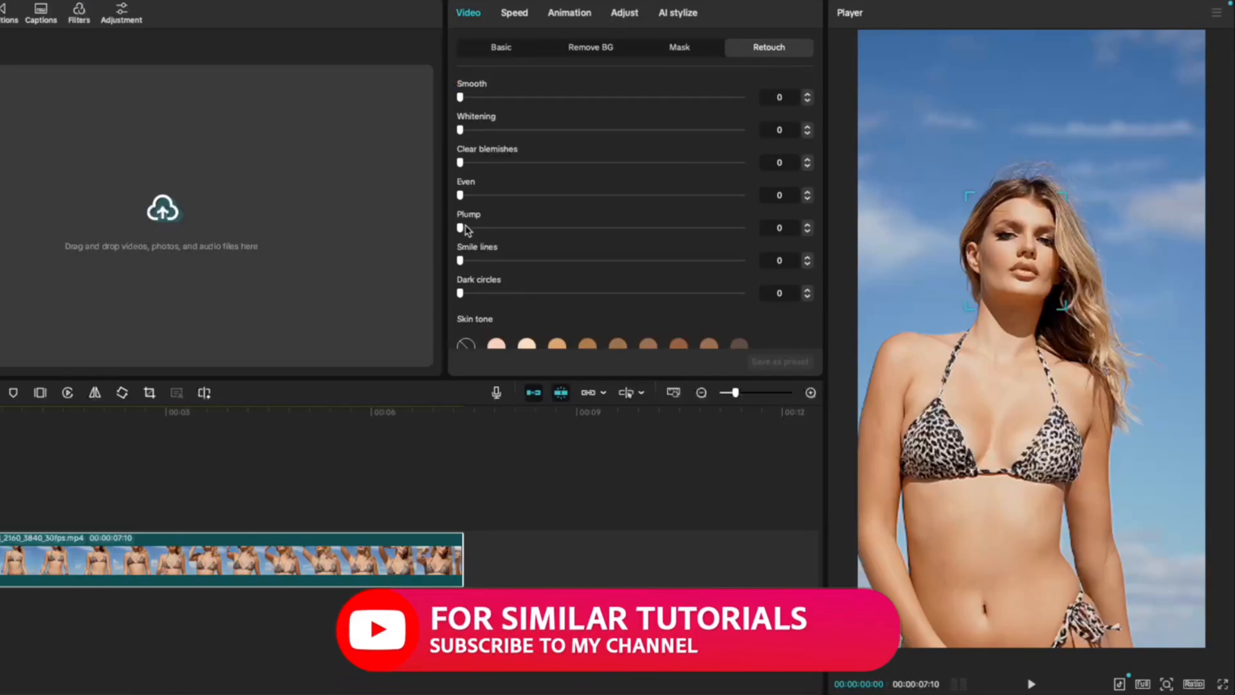
left_click_drag(469, 226, 467, 261)
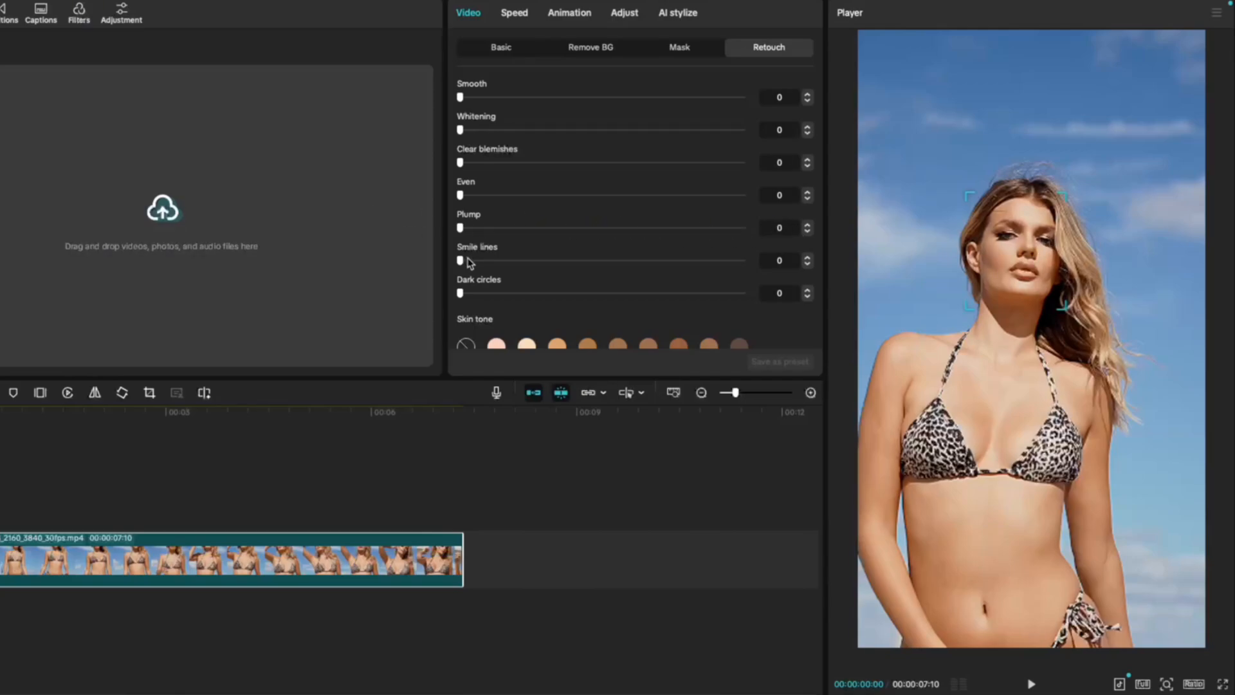
left_click_drag(461, 262, 424, 252)
left_click_drag(466, 298, 444, 283)
Try out skin tones from Pink White to the darkest one, varying the tone's Warmth and Degree
scroll(496, 163, "down", 3)
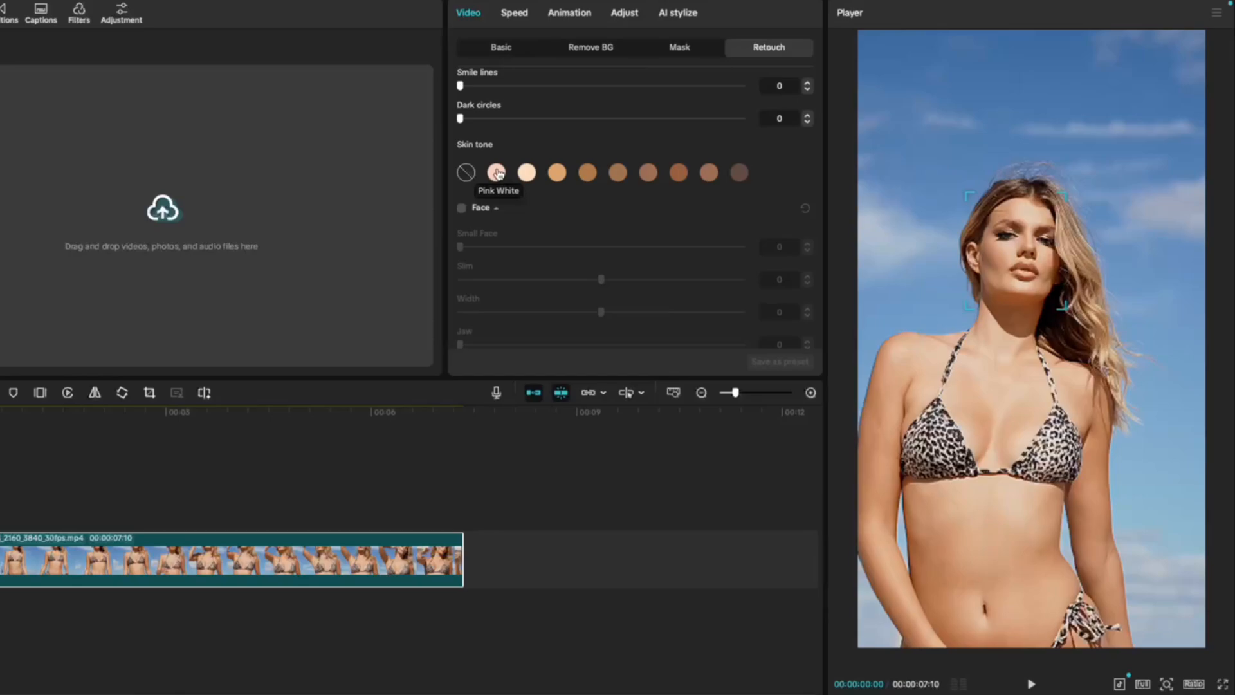
left_click(496, 173)
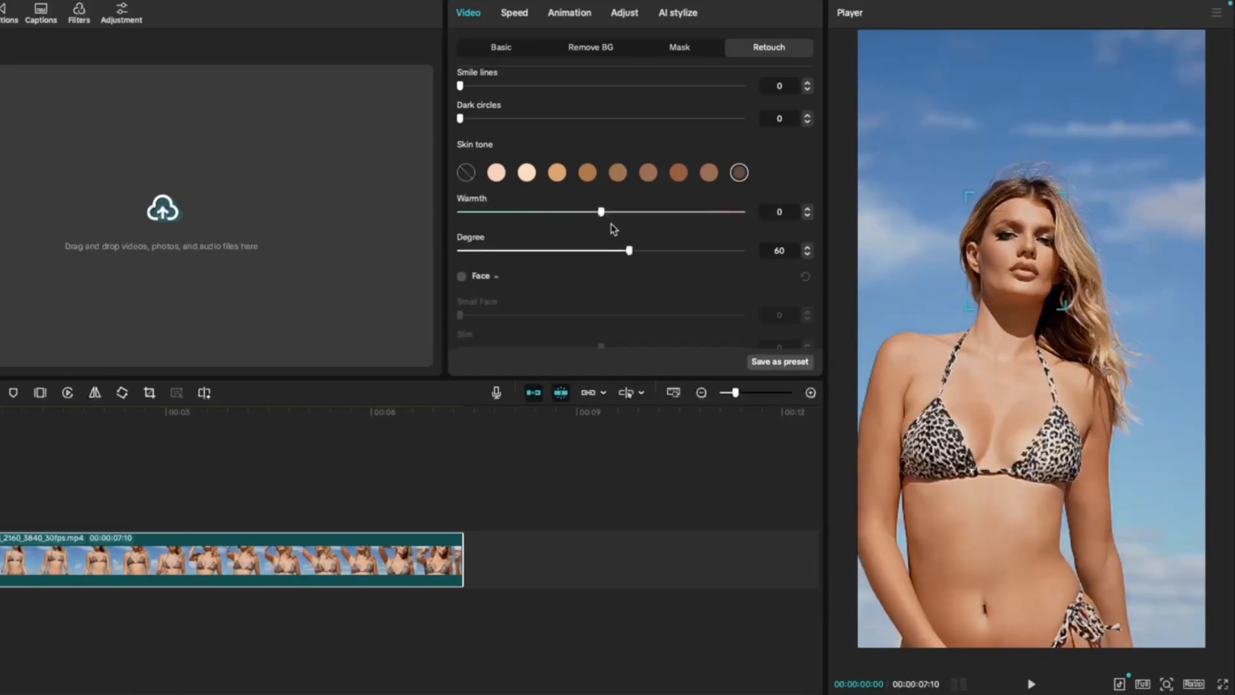
left_click_drag(603, 215, 444, 219)
left_click_drag(655, 252, 789, 250)
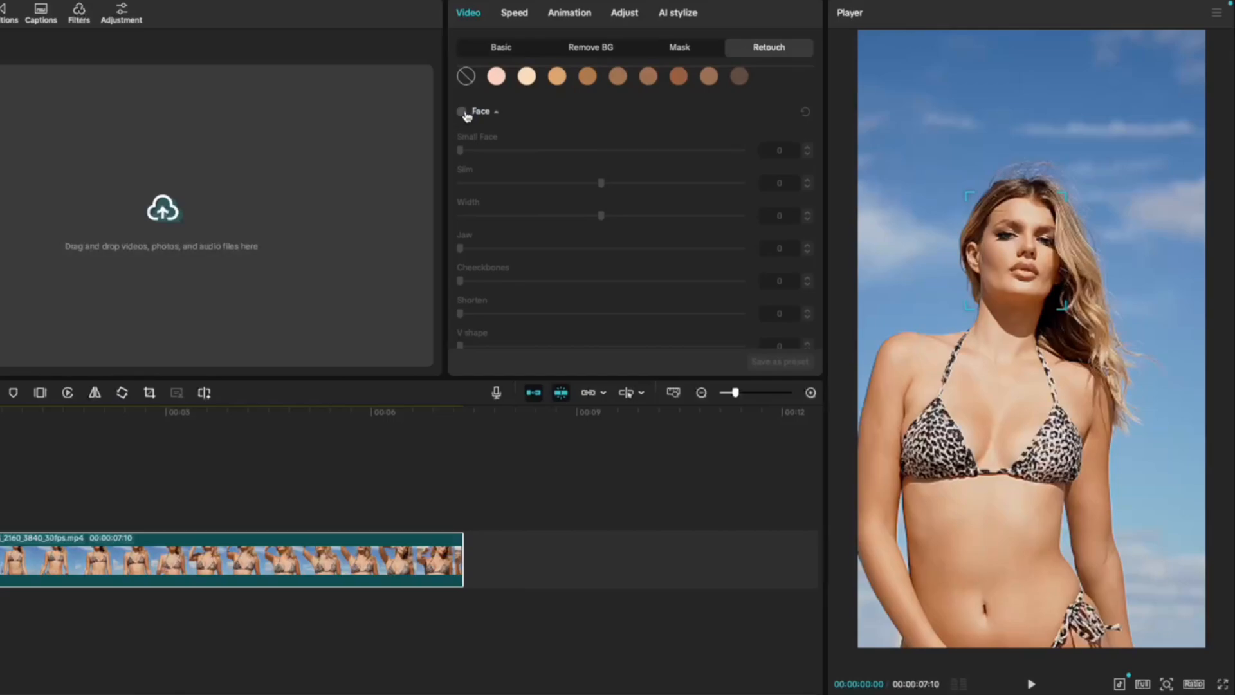
Enable the Face shape adjustments and try out Small Face, Slim and Width, returning each to 0
left_click(462, 112)
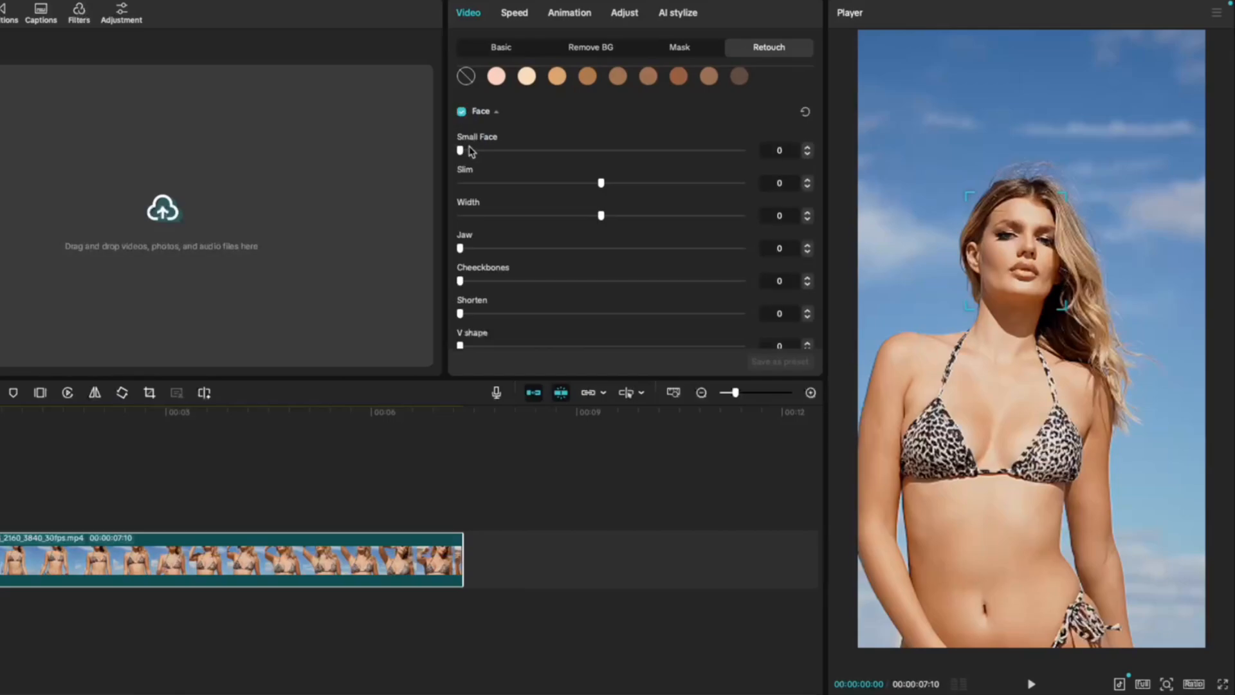
left_click_drag(464, 150, 456, 190)
mouse_move(601, 186)
left_mouse_down()
mouse_move(523, 187)
mouse_move(793, 201)
mouse_move(488, 188)
mouse_move(601, 188)
left_mouse_up()
mouse_move(595, 219)
left_mouse_down()
mouse_move(433, 221)
mouse_move(898, 214)
mouse_move(597, 209)
left_mouse_up()
Try out the Jaw, Cheekbones and Shorten face adjustments, returning each to 0
scroll(478, 190, "down", 2)
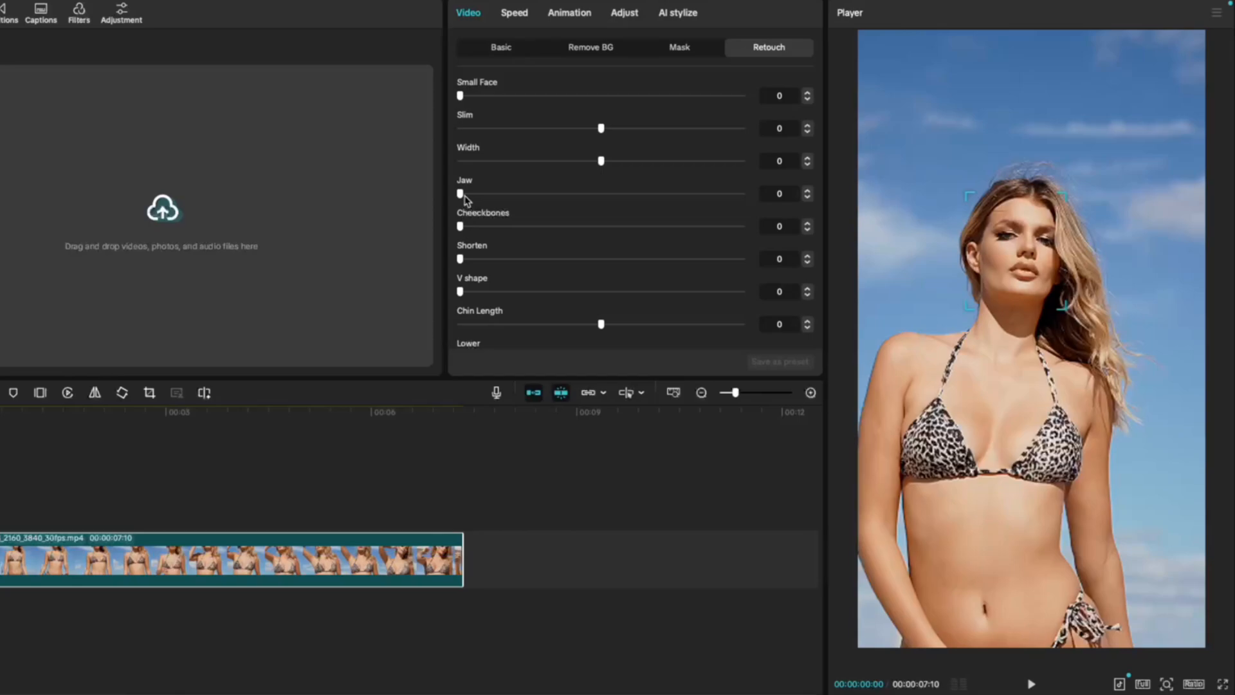
mouse_move(466, 199)
left_mouse_down()
mouse_move(728, 201)
mouse_move(441, 196)
mouse_move(873, 207)
mouse_move(453, 196)
left_mouse_up()
left_click_drag(462, 227, 422, 222)
mouse_move(462, 258)
left_mouse_down()
mouse_move(662, 257)
mouse_move(435, 248)
mouse_move(708, 257)
mouse_move(459, 257)
left_mouse_up()
Try out the V shape and Chin Length face adjustments, returning both to 0
scroll(473, 241, "down", 2)
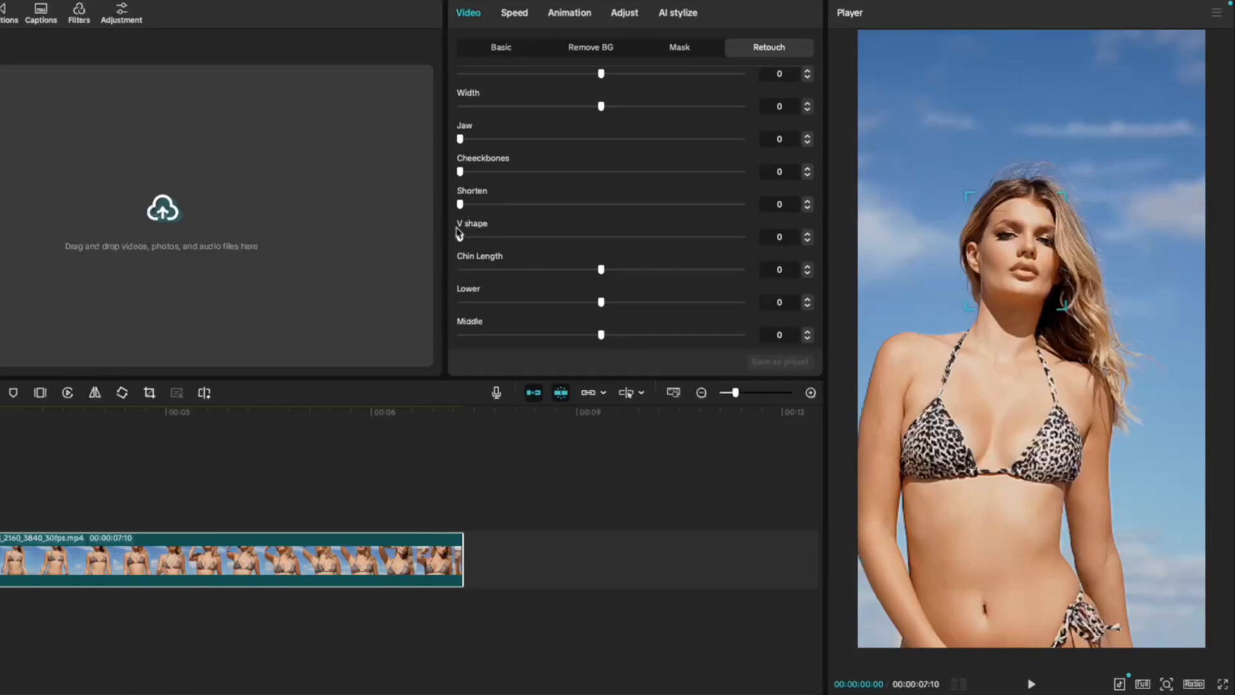
mouse_move(462, 238)
left_mouse_down()
mouse_move(723, 254)
mouse_move(458, 248)
left_mouse_up()
mouse_move(602, 271)
left_mouse_down()
mouse_move(469, 269)
mouse_move(740, 270)
mouse_move(449, 261)
mouse_move(601, 269)
left_mouse_up()
Try out the Lower, Middle, Upper and Hairline face adjustments, raising Hairline to 50 before clearing it
scroll(601, 201, "down", 3)
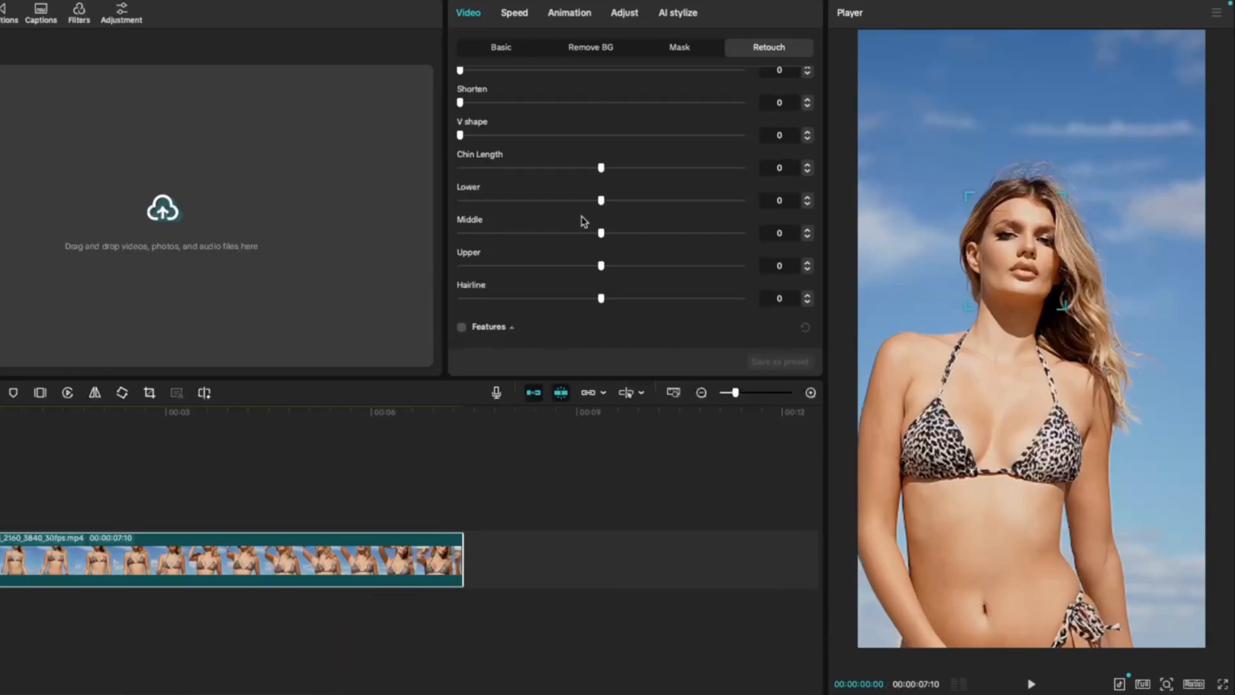
mouse_move(601, 202)
left_mouse_down()
mouse_move(482, 200)
mouse_move(741, 198)
mouse_move(598, 193)
left_mouse_up()
left_click_drag(602, 239, 594, 277)
left_click_drag(601, 299, 740, 300)
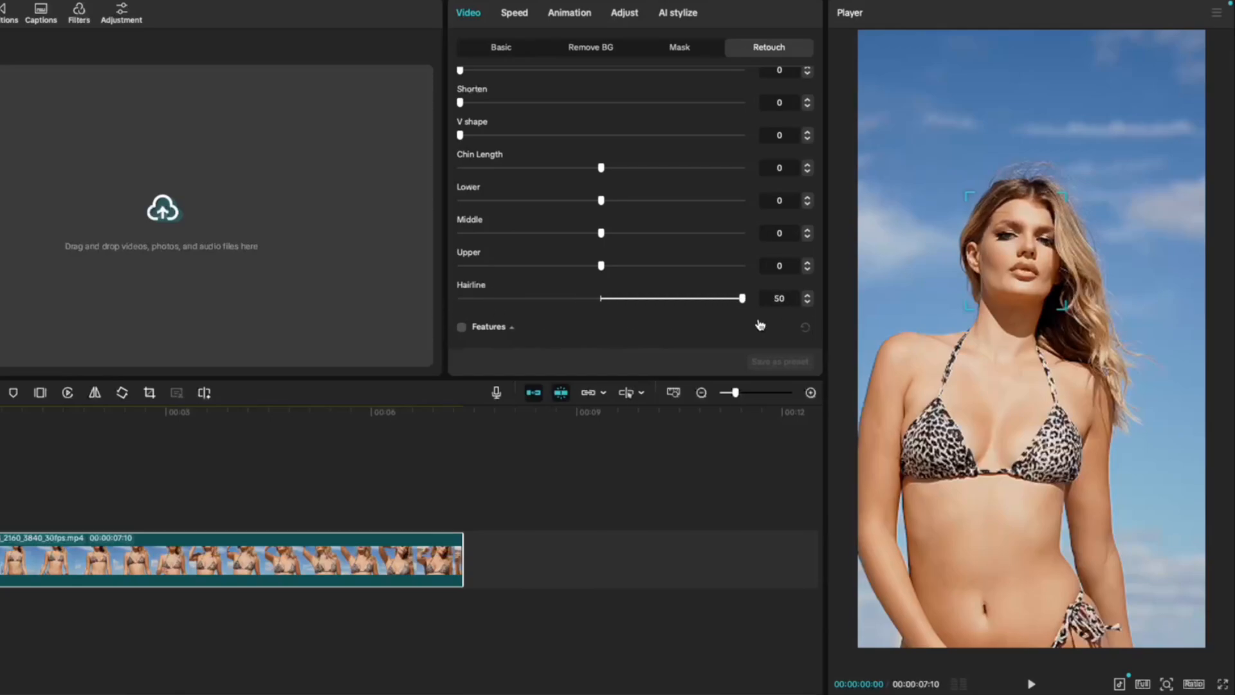
left_click(804, 327)
Enable Features and try out the eye adjustments: Size at 100, Bright Eye, Distance, Position and Slant
scroll(466, 156, "down", 3)
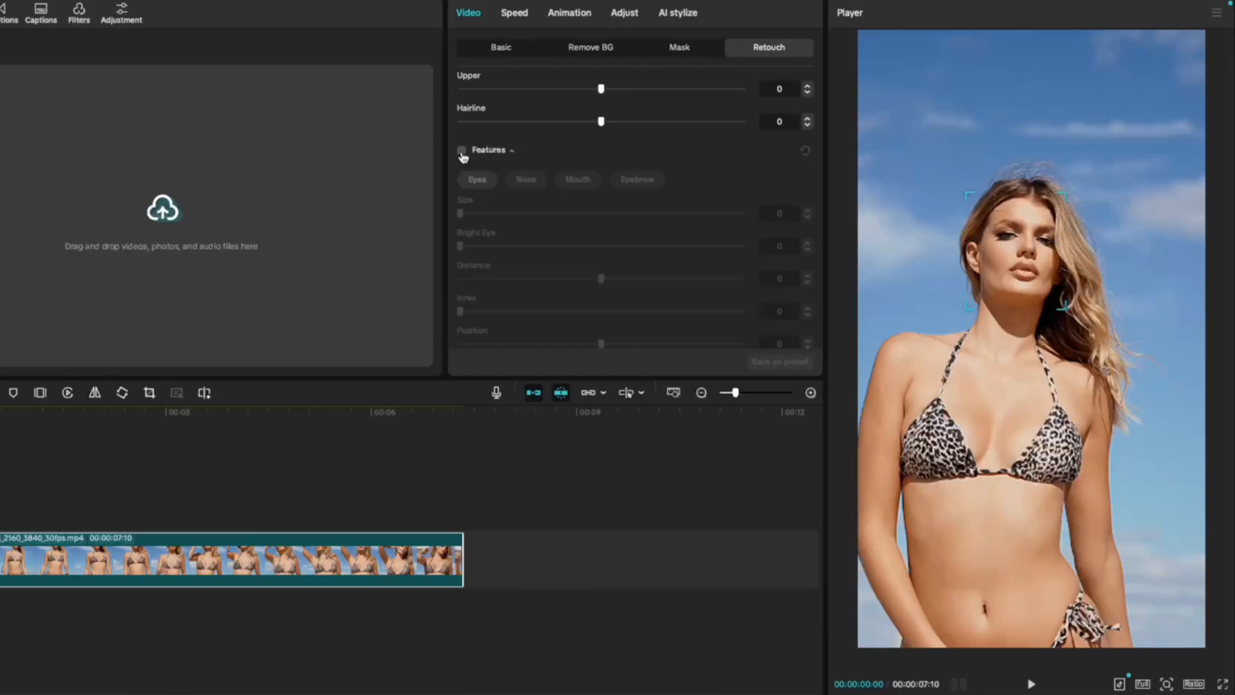
left_click(461, 152)
scroll(462, 157, "down", 1)
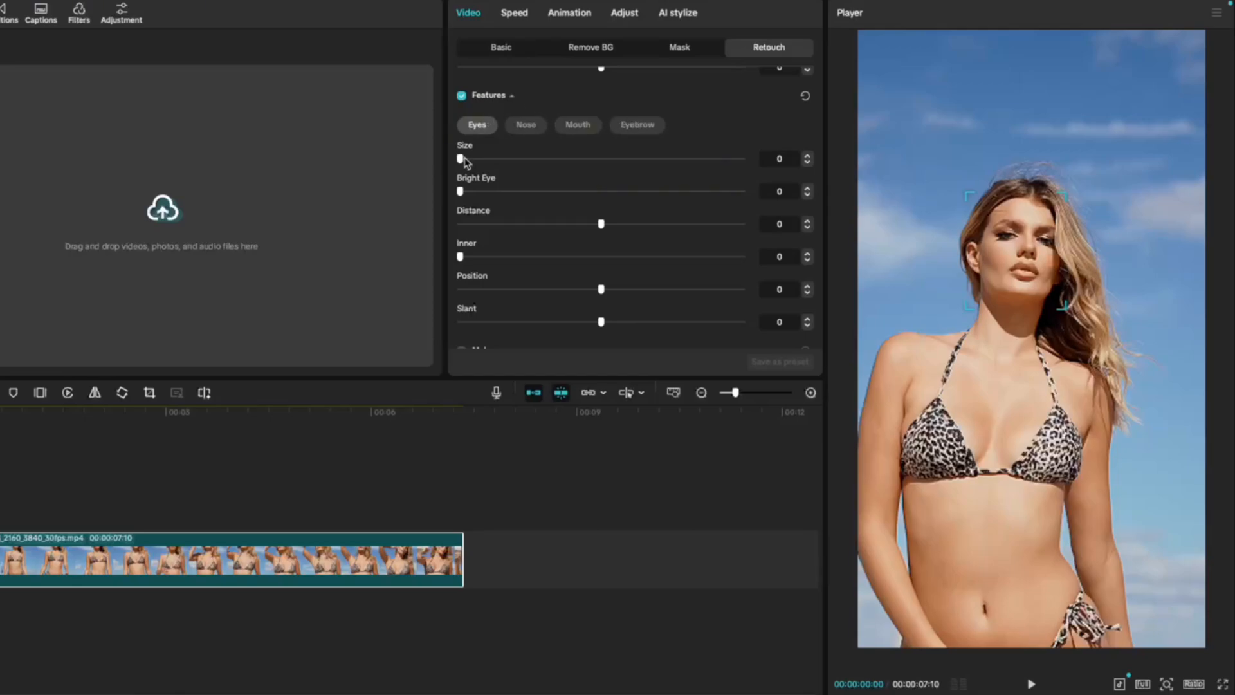
left_click_drag(465, 161, 863, 182)
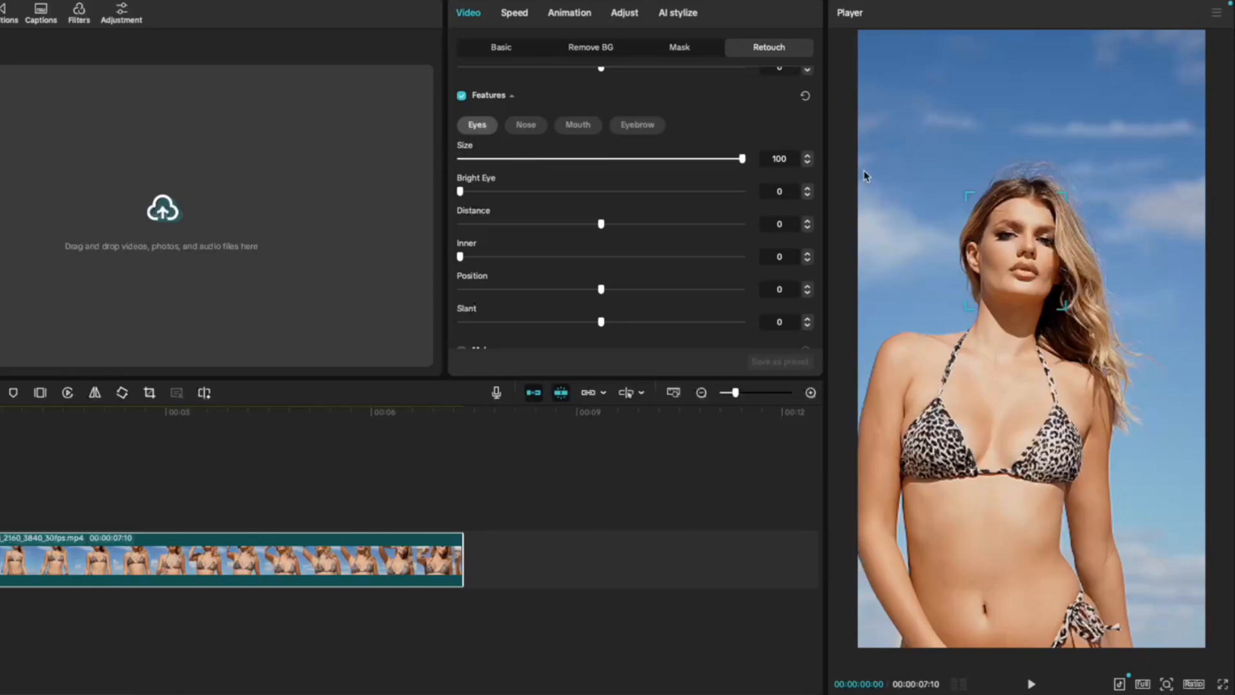
left_click_drag(526, 192, 747, 193)
left_click_drag(600, 223, 468, 256)
left_click_drag(601, 289, 742, 289)
left_click_drag(601, 322, 497, 322)
Try out the nose adjustments, including Stereoscopic Nose, Upturned, Roman and Root, returning them to 0
left_click(526, 125)
left_click_drag(460, 159, 458, 190)
mouse_move(601, 191)
left_mouse_down()
mouse_move(547, 193)
mouse_move(749, 207)
mouse_move(605, 206)
mouse_move(482, 226)
mouse_move(733, 235)
mouse_move(598, 231)
mouse_move(739, 262)
mouse_move(534, 263)
mouse_move(612, 271)
mouse_move(600, 263)
left_mouse_up()
scroll(461, 181, "down", 3)
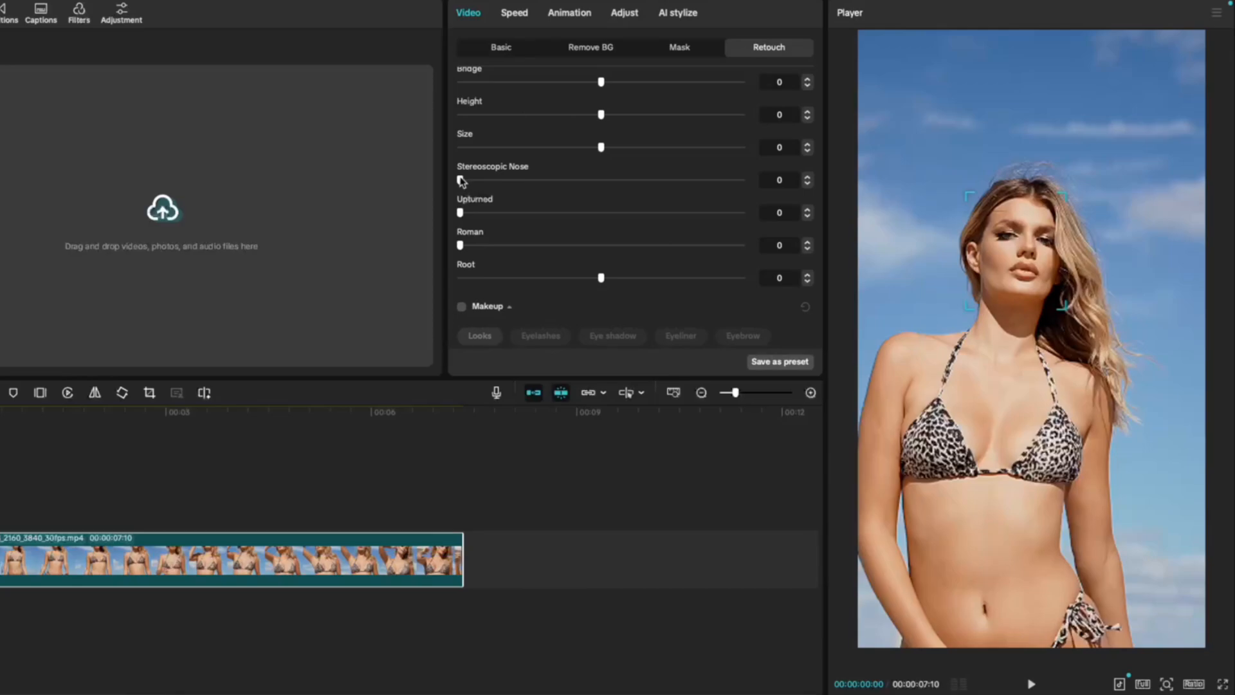
left_click_drag(460, 182, 435, 218)
left_click_drag(459, 245, 435, 247)
mouse_move(601, 280)
left_mouse_down()
mouse_move(480, 281)
mouse_move(772, 287)
mouse_move(537, 284)
mouse_move(609, 279)
left_mouse_up()
Try out the mouth adjustments White teeth, Size, Position, Lopsided and Smile
scroll(598, 193, "up", 2)
left_click(578, 131)
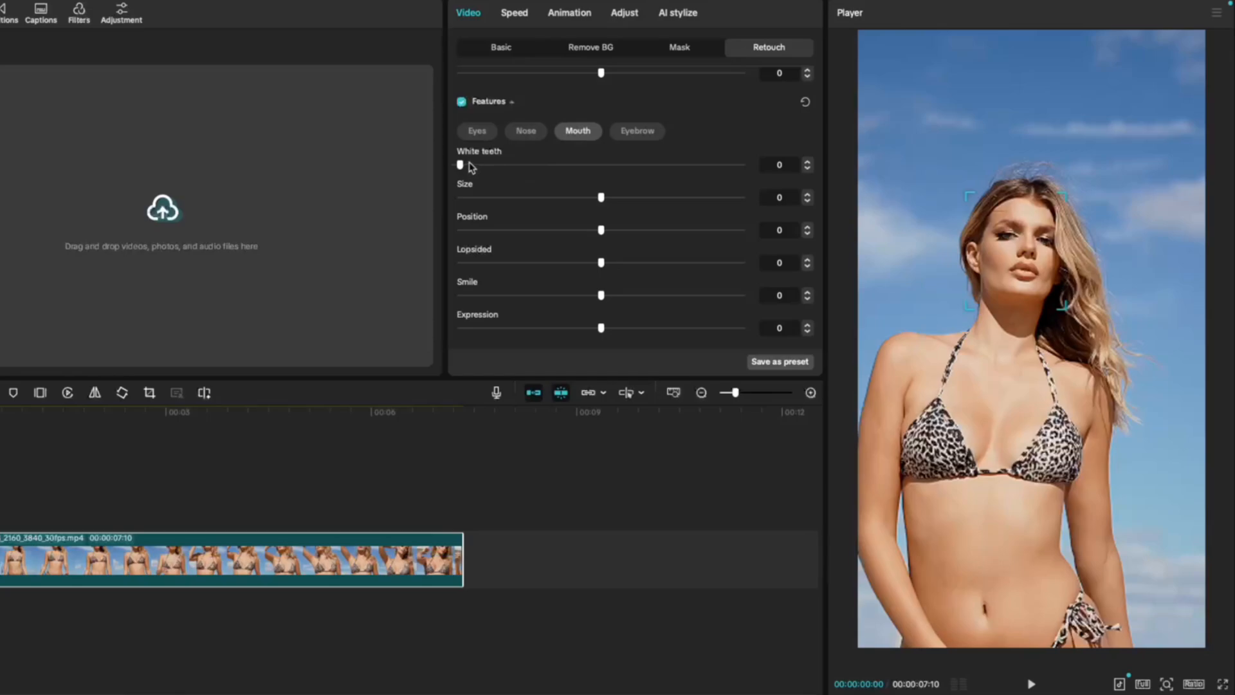
mouse_move(469, 167)
left_mouse_down()
mouse_move(672, 173)
mouse_move(458, 168)
left_mouse_up()
scroll(605, 193, "down", 2)
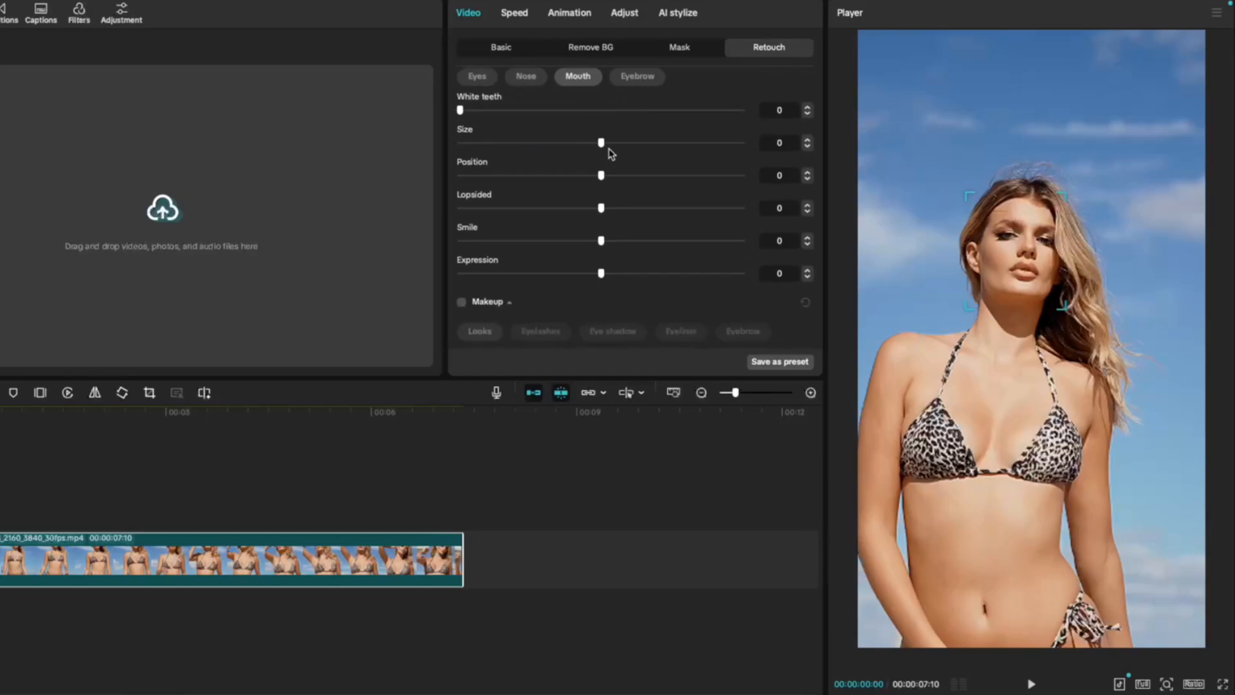
mouse_move(610, 153)
left_mouse_down()
mouse_move(740, 145)
mouse_move(303, 135)
mouse_move(643, 157)
mouse_move(601, 151)
left_mouse_up()
mouse_move(601, 175)
left_mouse_down()
mouse_move(454, 189)
mouse_move(742, 195)
mouse_move(602, 184)
left_mouse_up()
mouse_move(601, 208)
left_mouse_down()
mouse_move(699, 209)
mouse_move(413, 212)
mouse_move(750, 232)
mouse_move(601, 222)
left_mouse_up()
left_click_drag(600, 240, 440, 268)
Try out the eyebrow adjustments Position, Distance, Shape, Tilt, Natural, Slim and Flat
scroll(515, 193, "up", 2)
left_click(637, 129)
scroll(563, 129, "down", 2)
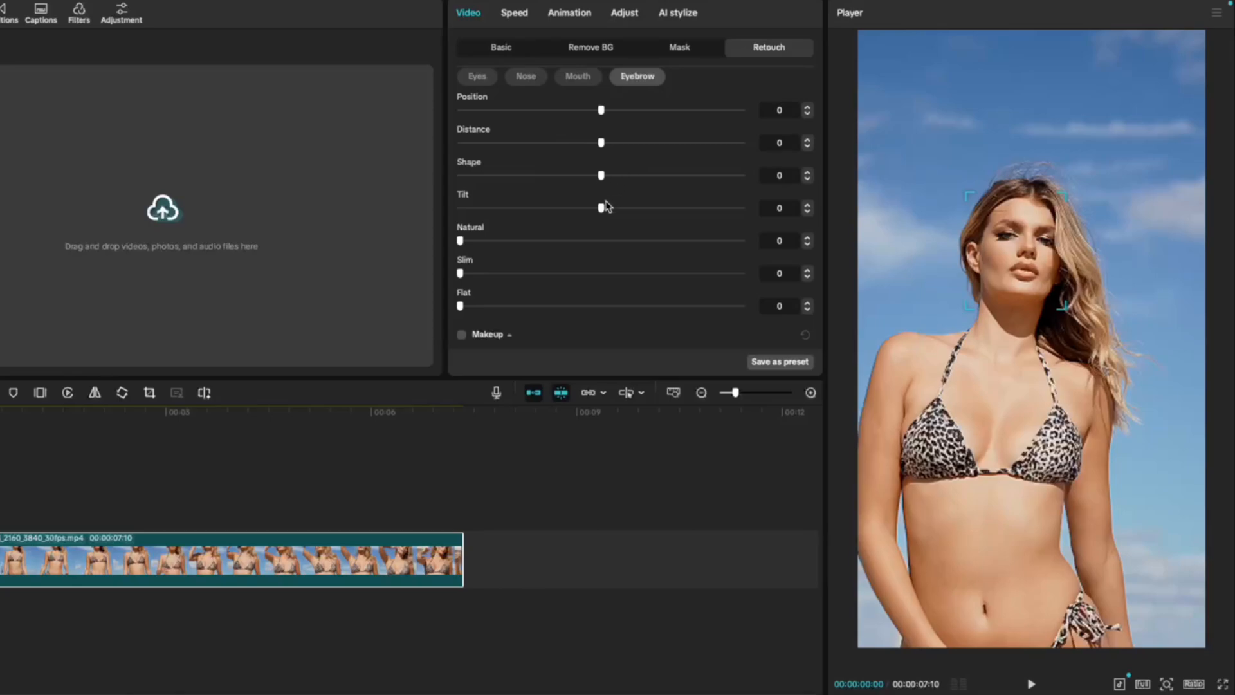
mouse_move(601, 111)
left_mouse_down()
mouse_move(496, 111)
mouse_move(642, 112)
mouse_move(601, 110)
left_mouse_up()
mouse_move(601, 142)
left_mouse_down()
mouse_move(516, 142)
mouse_move(601, 143)
left_mouse_up()
mouse_move(601, 175)
left_mouse_down()
mouse_move(485, 176)
mouse_move(617, 175)
left_mouse_up()
left_click_drag(601, 207, 595, 233)
left_click_drag(483, 245, 458, 307)
Enable Makeup and try out several looks, including Clean Girl, Free Freckles and Tim Burton, ending with Latte
left_click(509, 334)
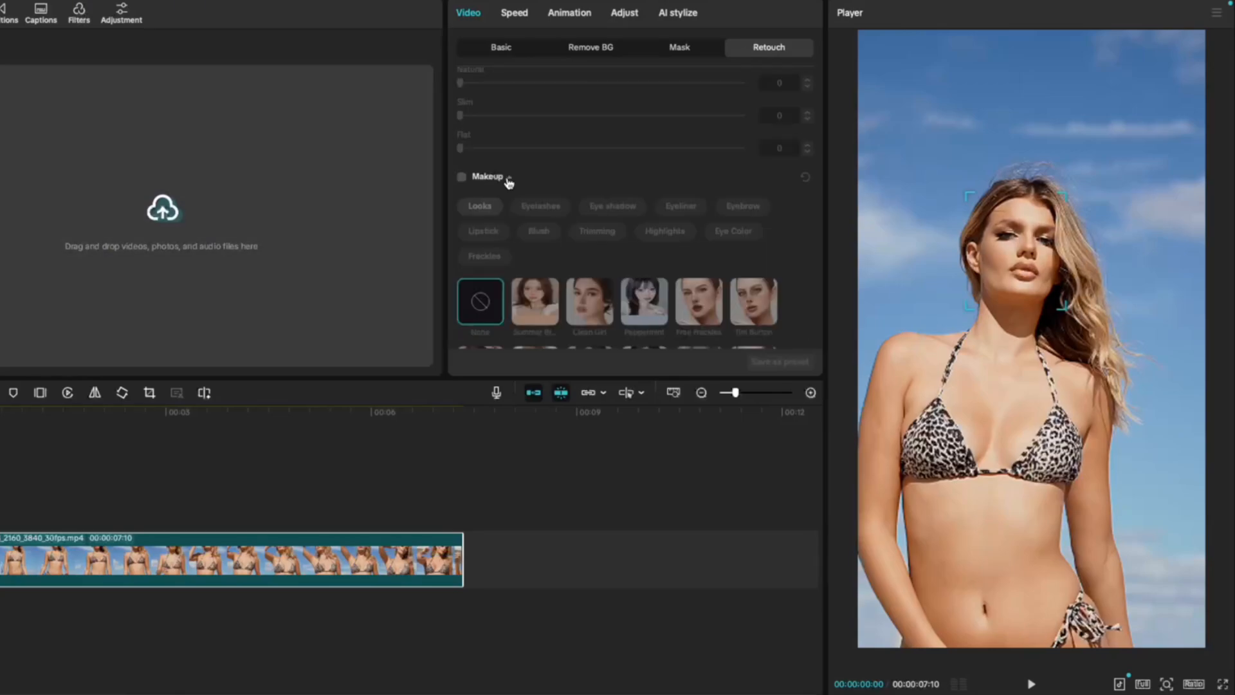
left_click(462, 178)
scroll(502, 225, "down", 2)
left_click(539, 251)
left_click(595, 251)
left_click(699, 250)
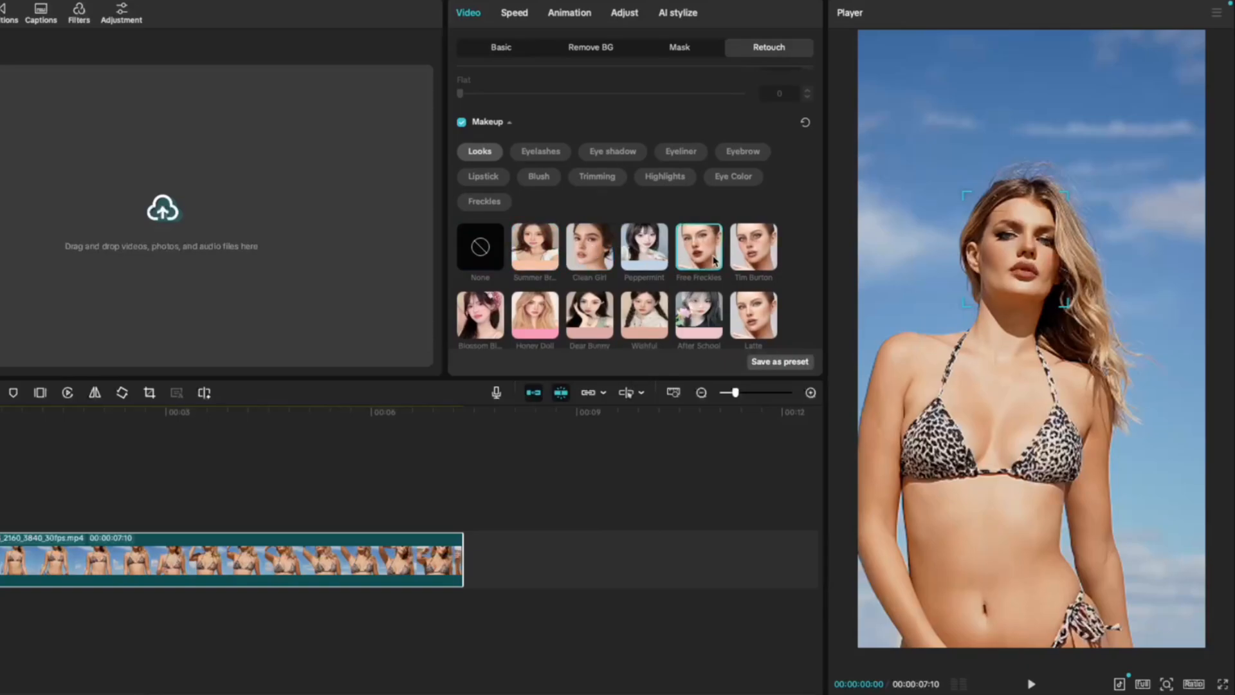
left_click(750, 251)
left_click(758, 315)
Lower the Degree of the Latte makeup look and enable manual face retouching
scroll(749, 312, "down", 4)
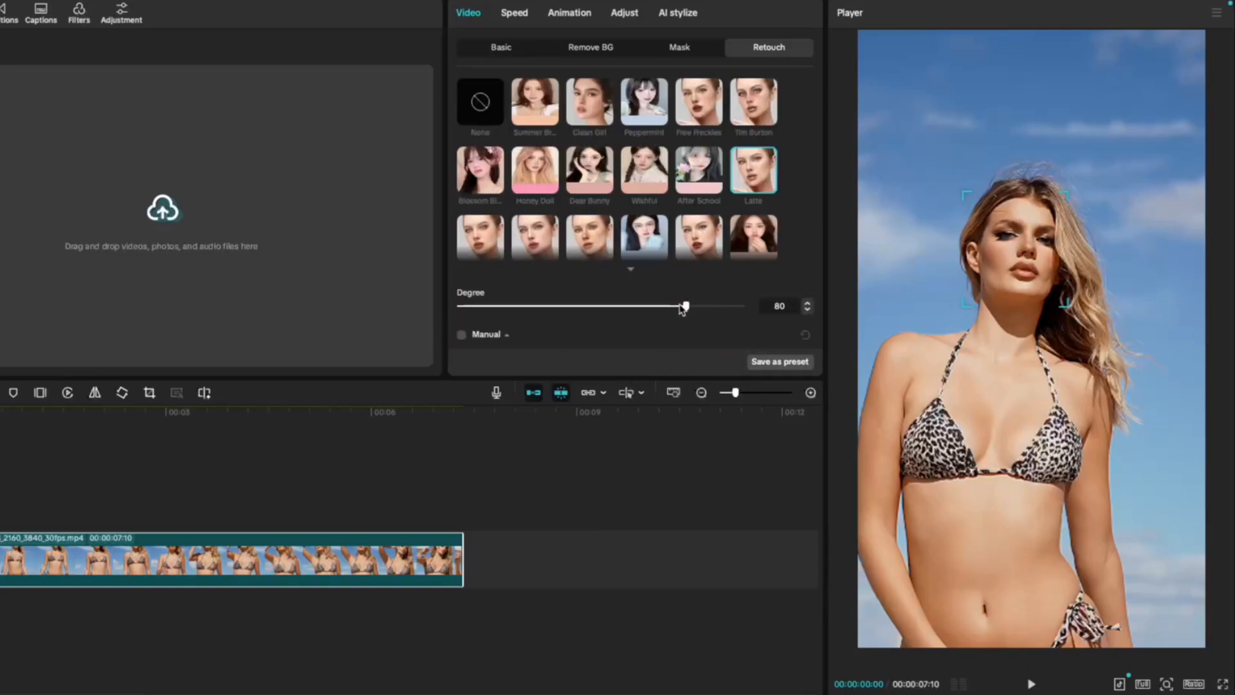
left_click_drag(692, 309, 634, 320)
left_click(462, 334)
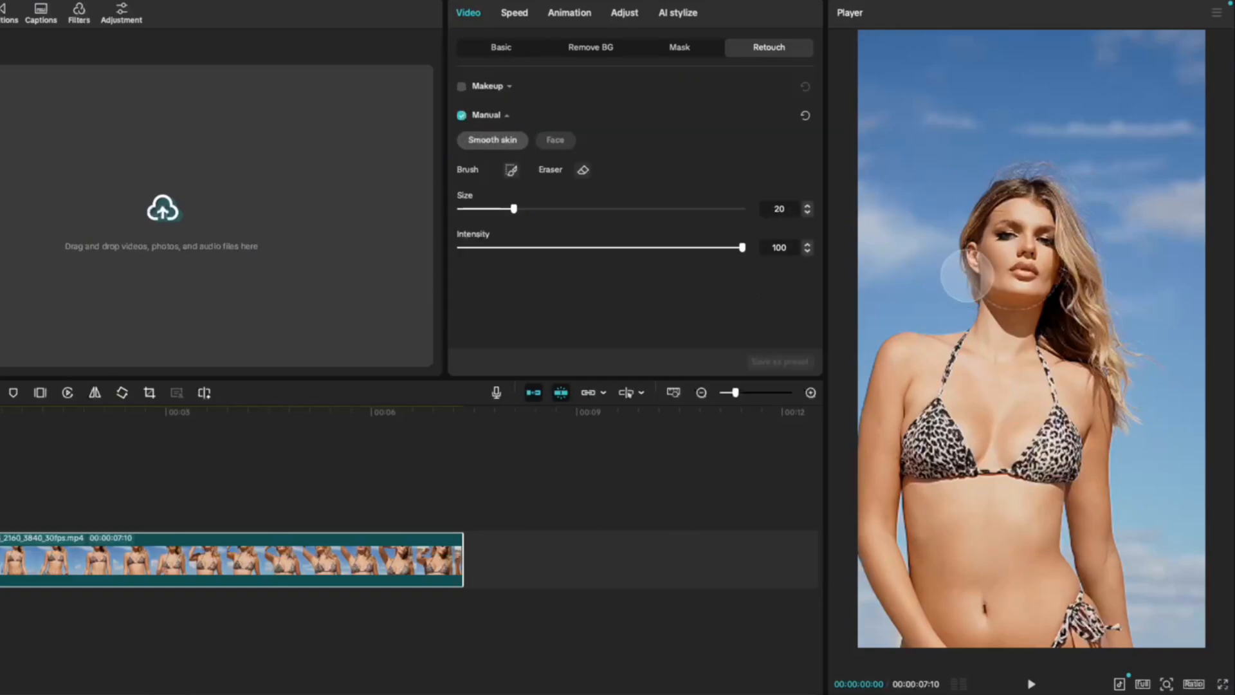
Switch to automatic body retouching and try out Head, Neck, Arms and Straight shoulders, returning each to 0
scroll(525, 87, "up", 5)
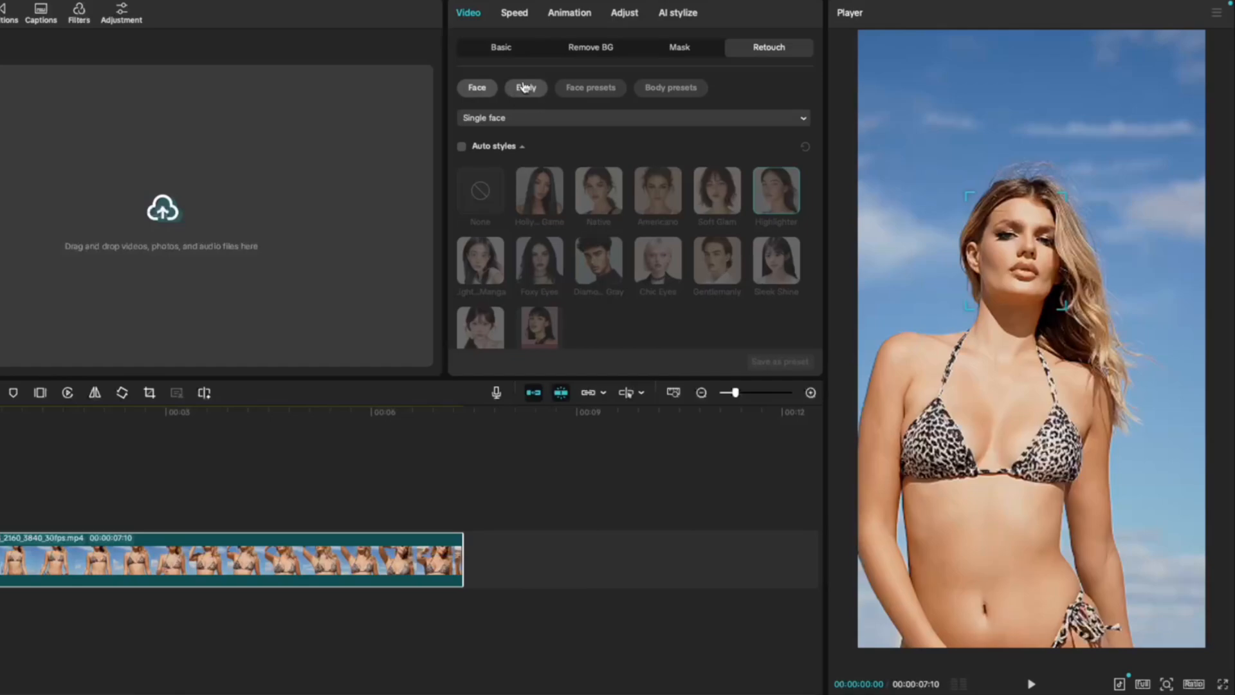
left_click(526, 87)
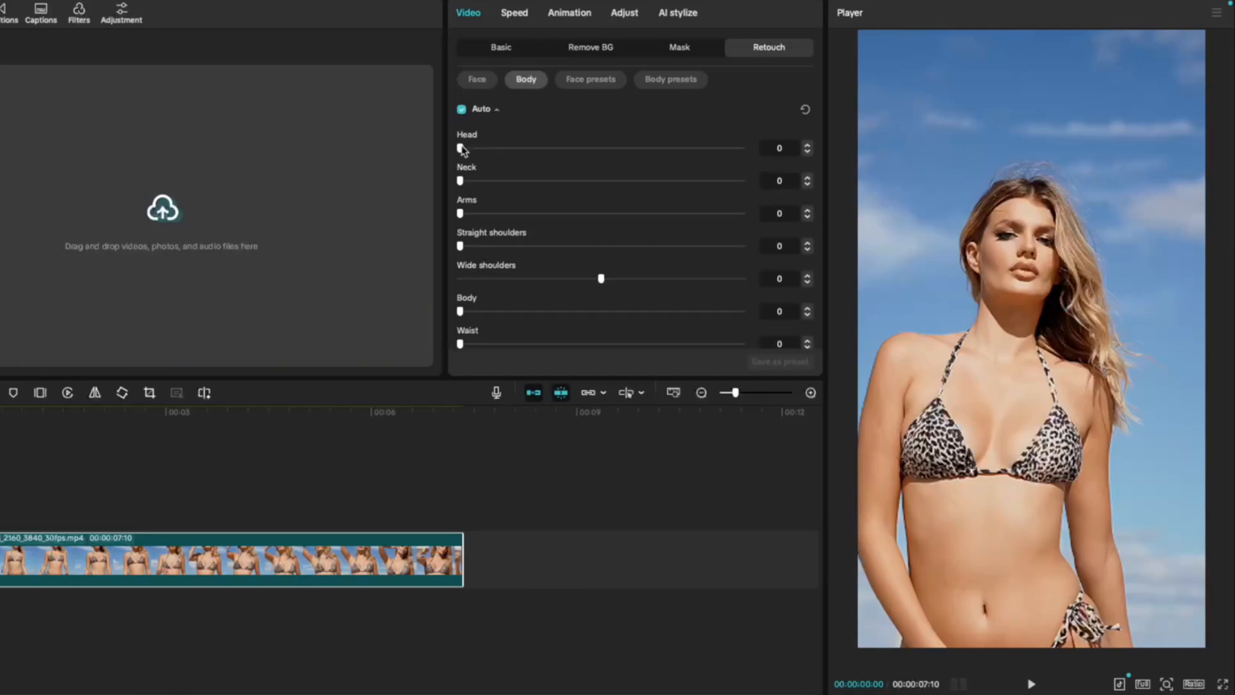
left_click_drag(461, 148, 767, 147)
left_click_drag(461, 180, 598, 190)
left_click_drag(461, 213, 785, 230)
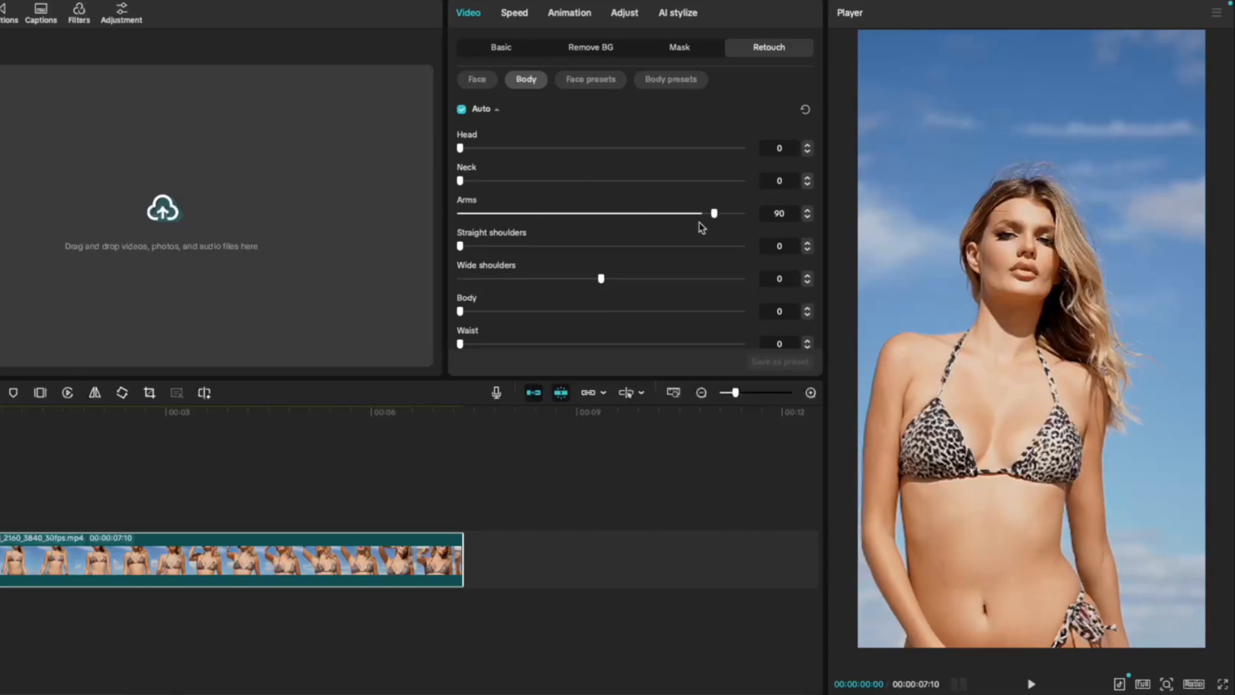
left_click_drag(702, 228, 460, 253)
Try out the Wide shoulders and Body slimming adjustments, returning both to 0
mouse_move(601, 278)
left_mouse_down()
mouse_move(742, 280)
mouse_move(414, 270)
mouse_move(774, 298)
mouse_move(601, 284)
left_mouse_up()
scroll(553, 280, "down", 2)
mouse_move(461, 257)
left_mouse_down()
mouse_move(772, 257)
mouse_move(463, 255)
mouse_move(669, 264)
mouse_move(528, 274)
mouse_move(459, 264)
mouse_move(662, 251)
mouse_move(441, 242)
mouse_move(708, 249)
mouse_move(461, 237)
mouse_move(615, 264)
mouse_move(731, 265)
mouse_move(460, 266)
left_mouse_up()
Try out the Chest and Brighten body adjustments, returning both to 0
scroll(463, 258, "down", 2)
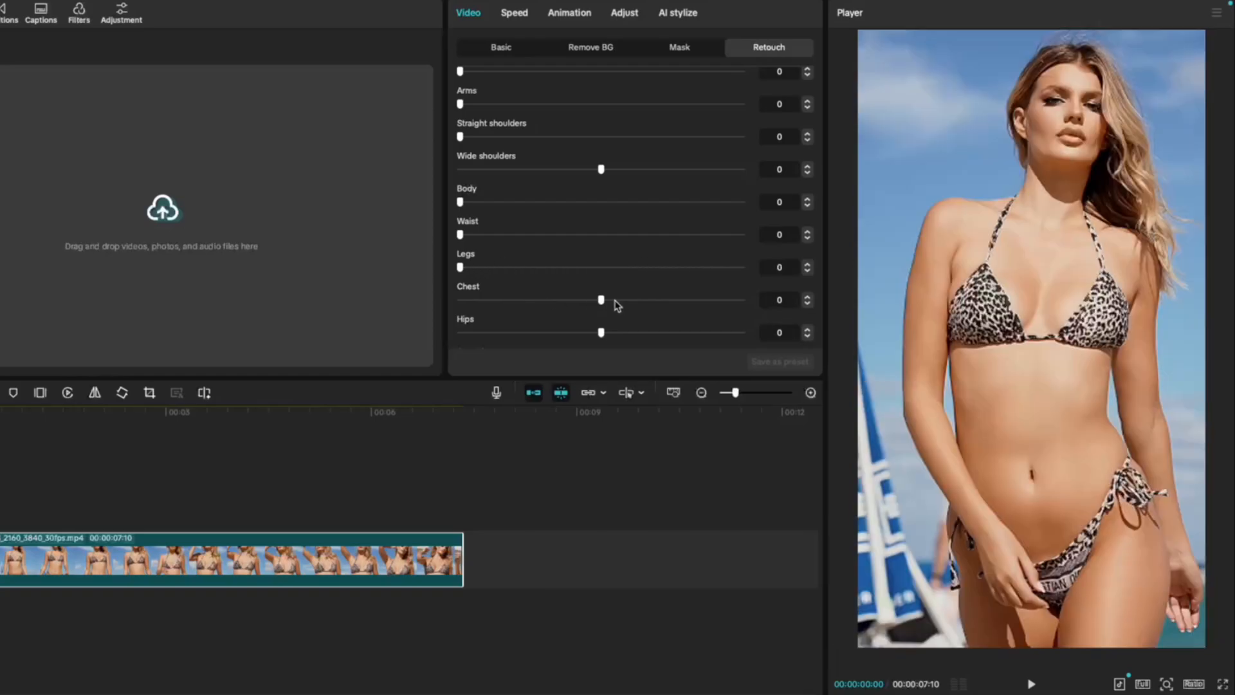
mouse_move(602, 300)
left_mouse_down()
mouse_move(774, 299)
mouse_move(430, 303)
mouse_move(738, 305)
mouse_move(469, 282)
mouse_move(662, 293)
left_mouse_up()
scroll(605, 315, "down", 2)
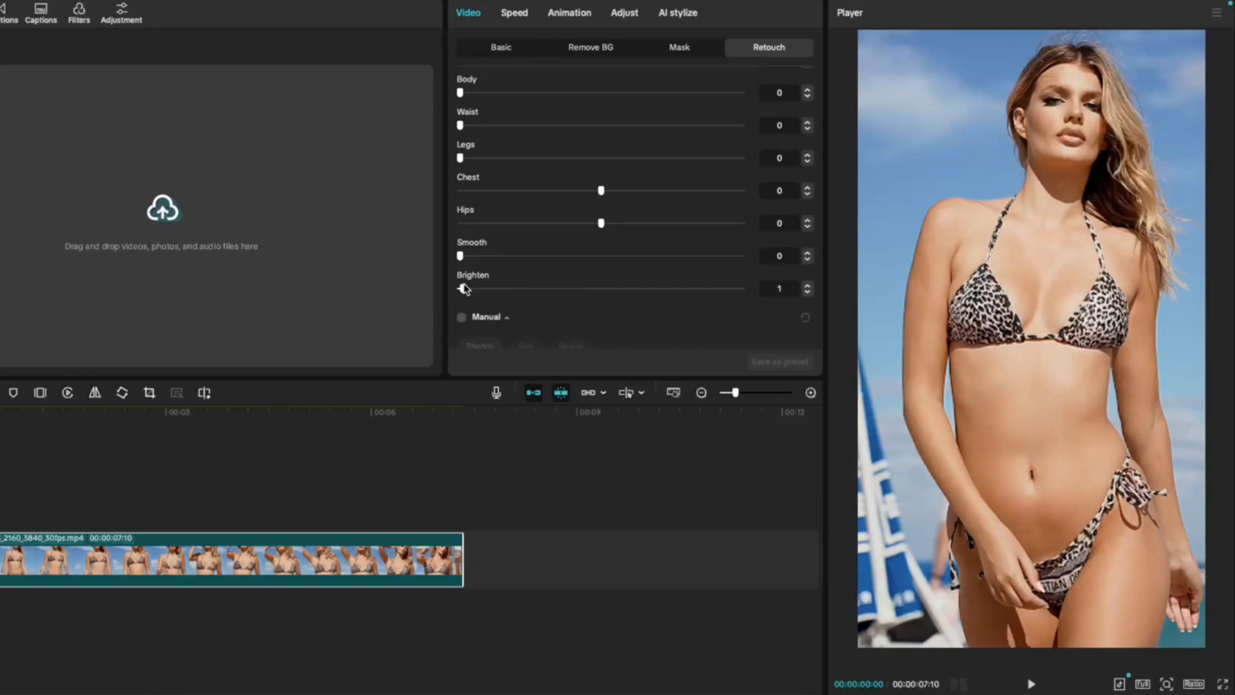
mouse_move(538, 293)
left_mouse_down()
mouse_move(739, 295)
mouse_move(462, 290)
left_mouse_up()
Enable manual body retouching and apply a negative Stretch to the torso area
scroll(472, 241, "down", 2)
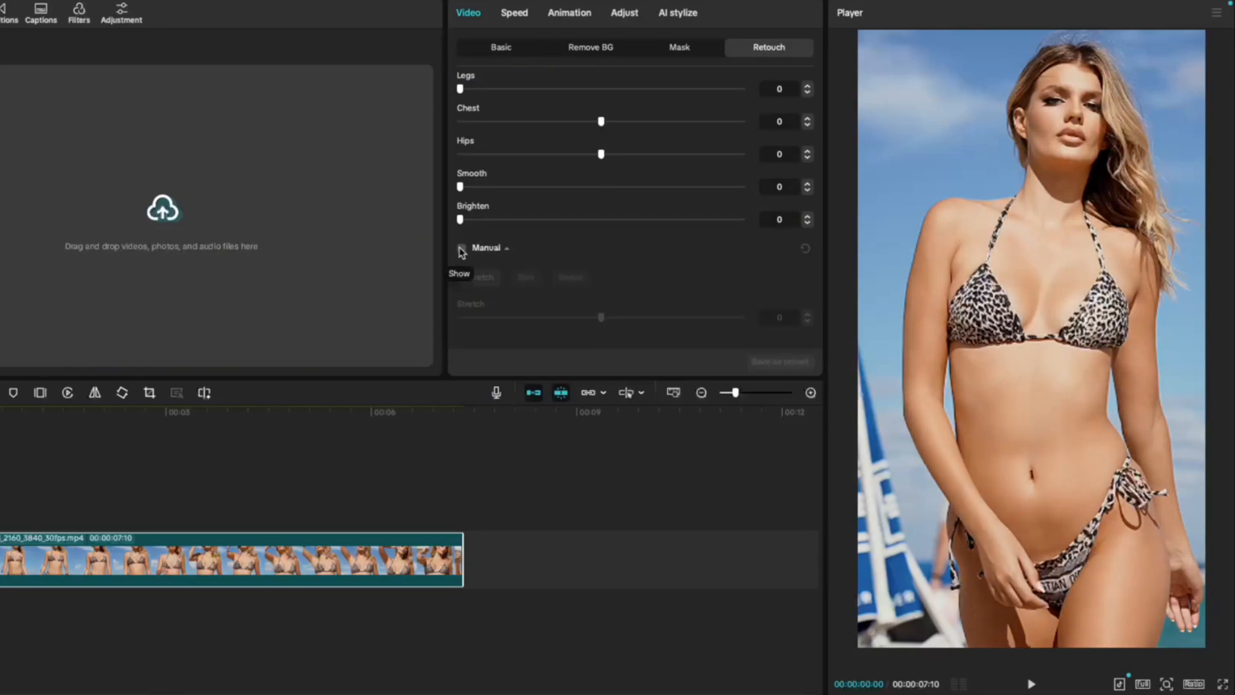
left_click(461, 248)
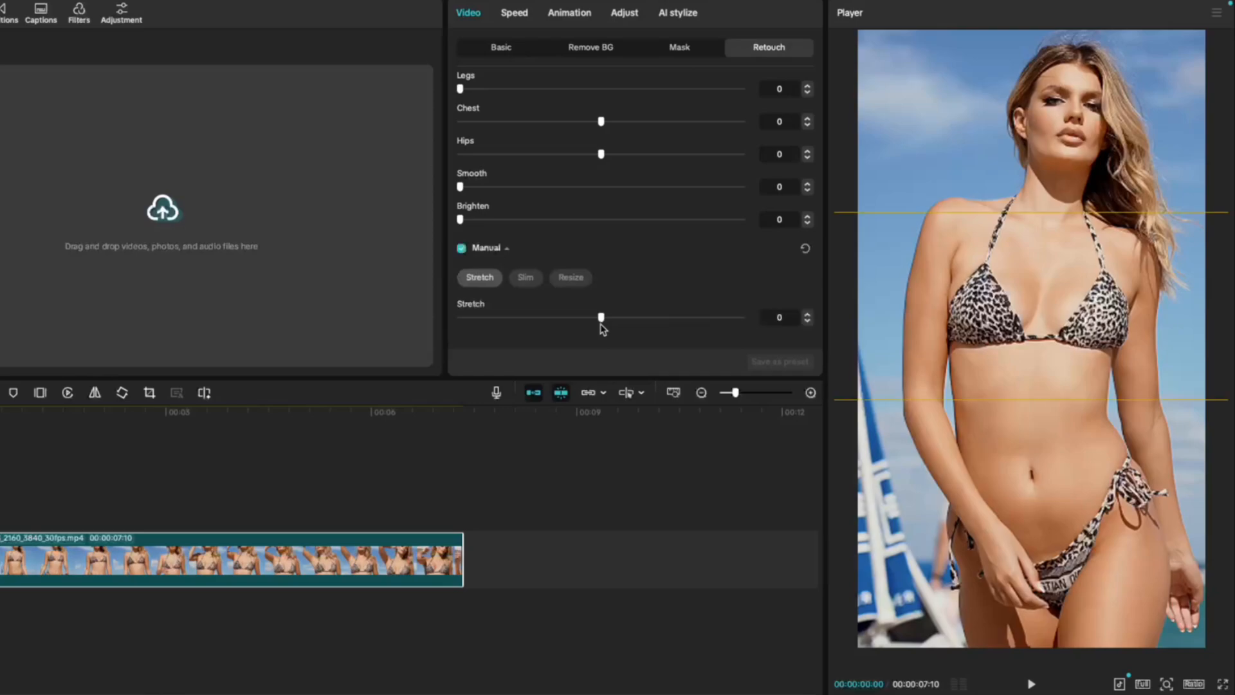
left_click_drag(601, 317, 466, 306)
Apply manual Slim at 32, shift the slimming area sideways over the torso, and raise the amount to 50
left_click(525, 277)
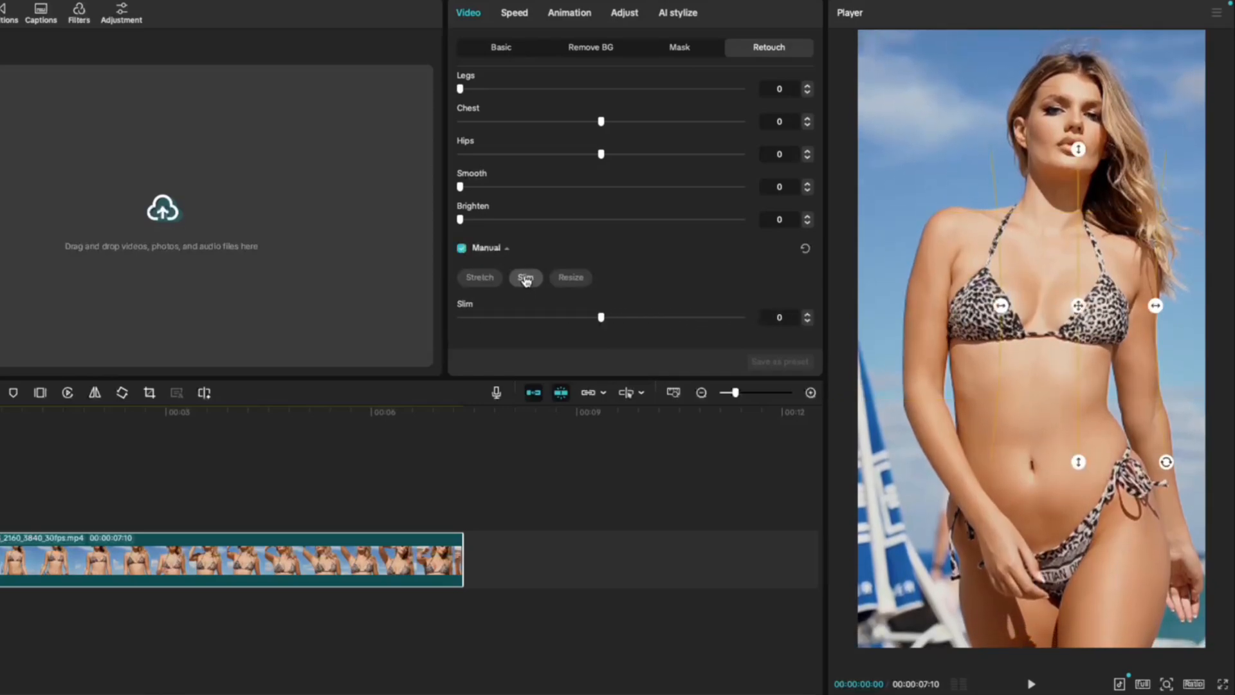
left_click_drag(608, 315, 691, 317)
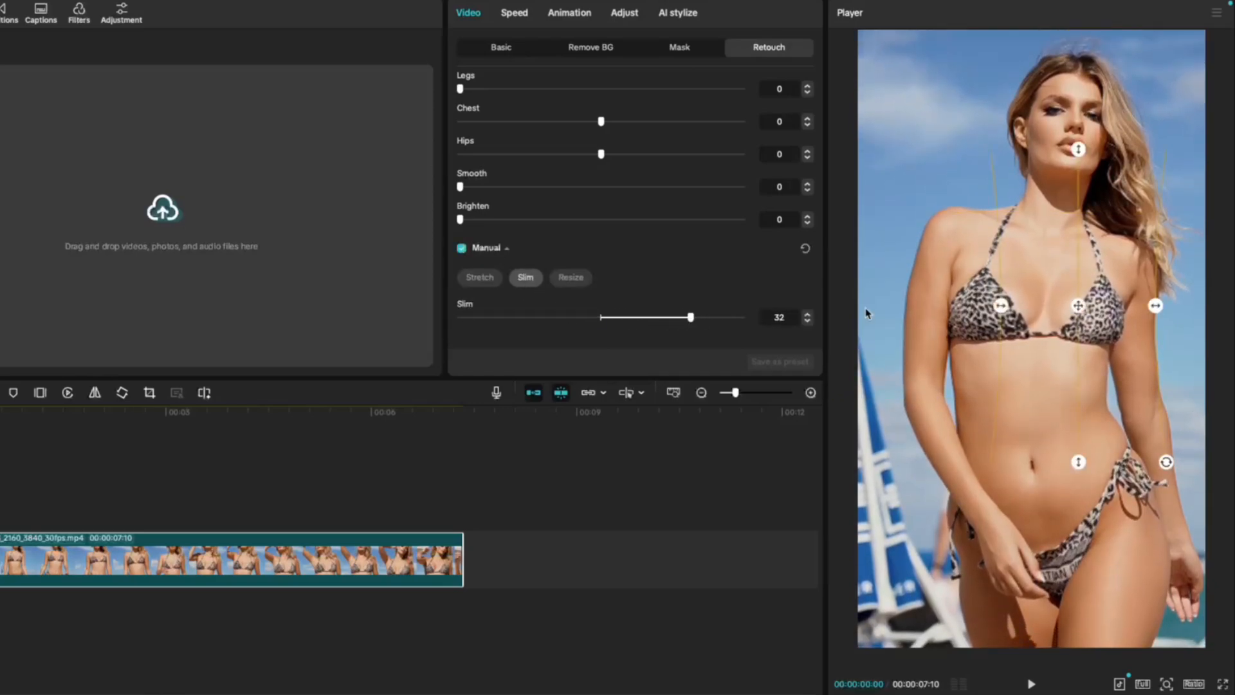
left_click_drag(1079, 306, 1025, 304)
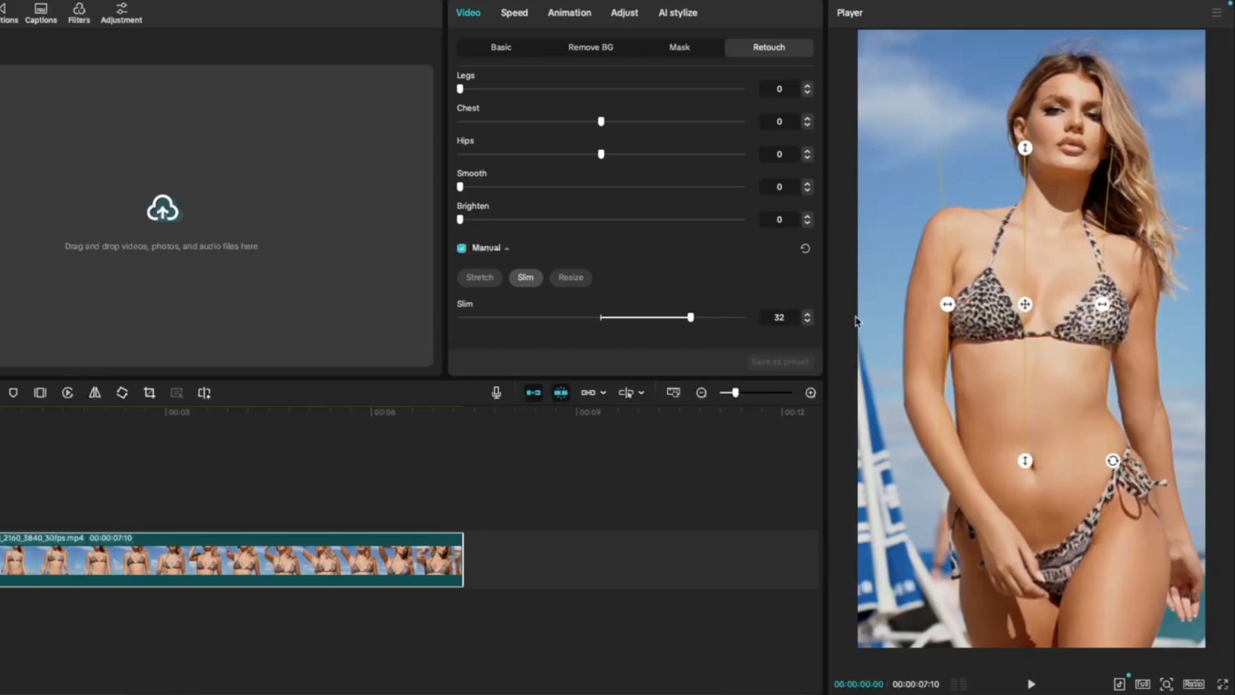
left_click_drag(669, 318, 483, 318)
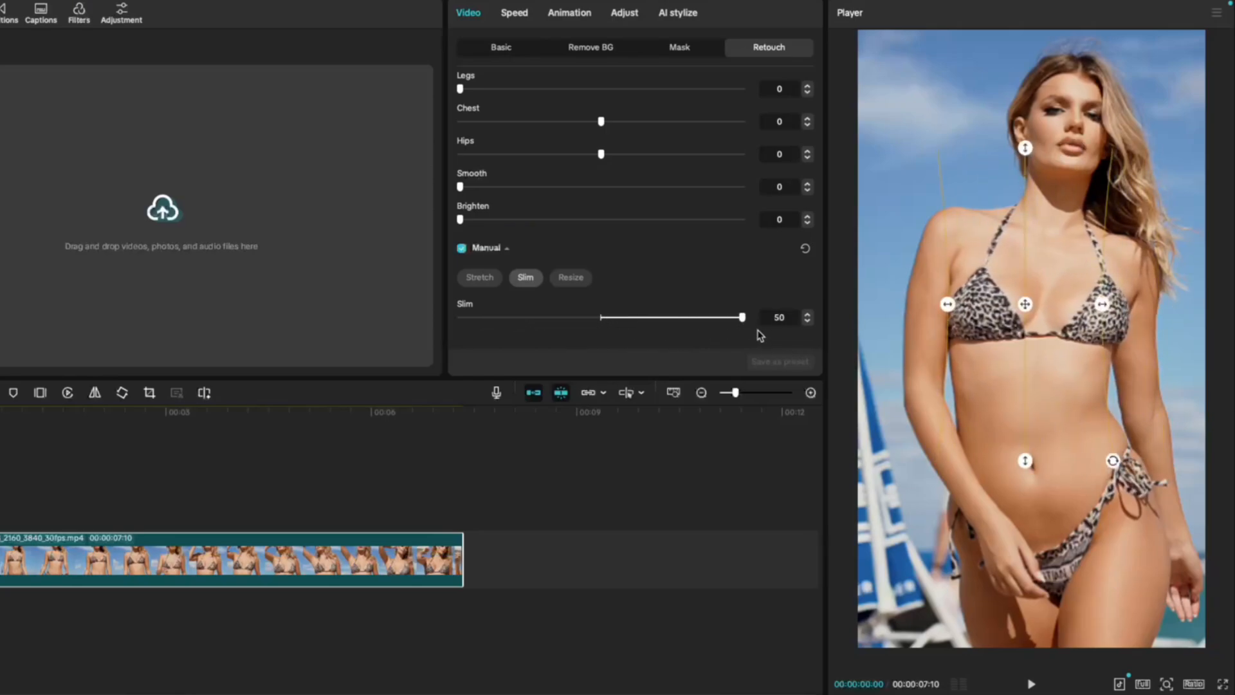